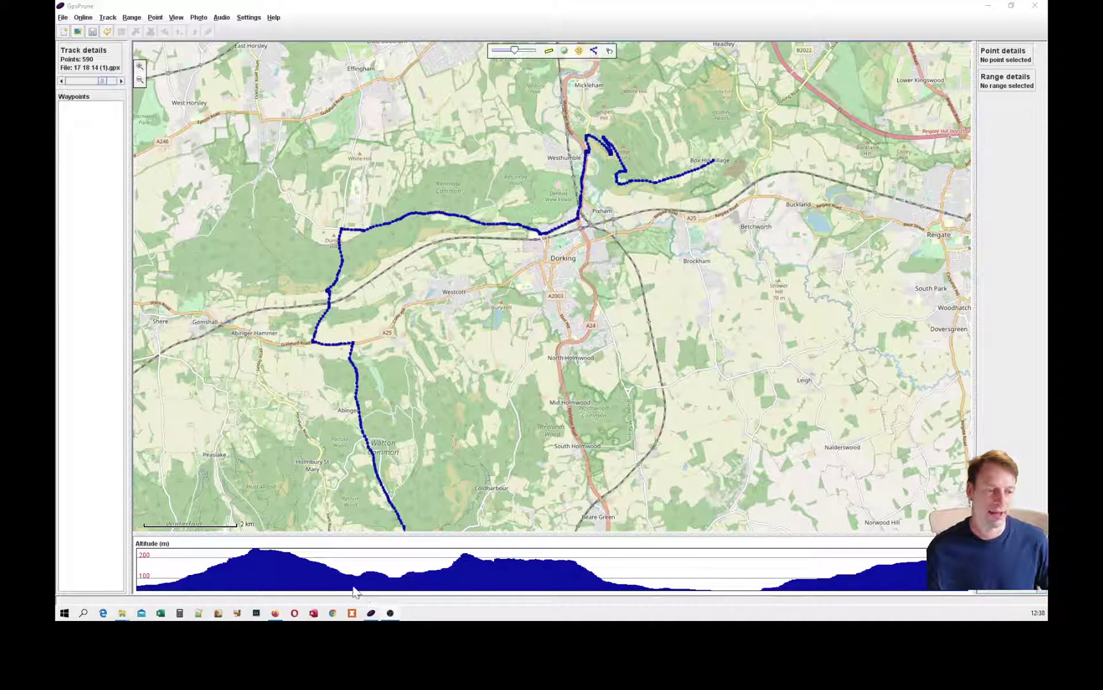
# Visit the GpsPrune downloads page, download gpsprune_20.jar, and view the Java search results
pyautogui.click(274, 614)
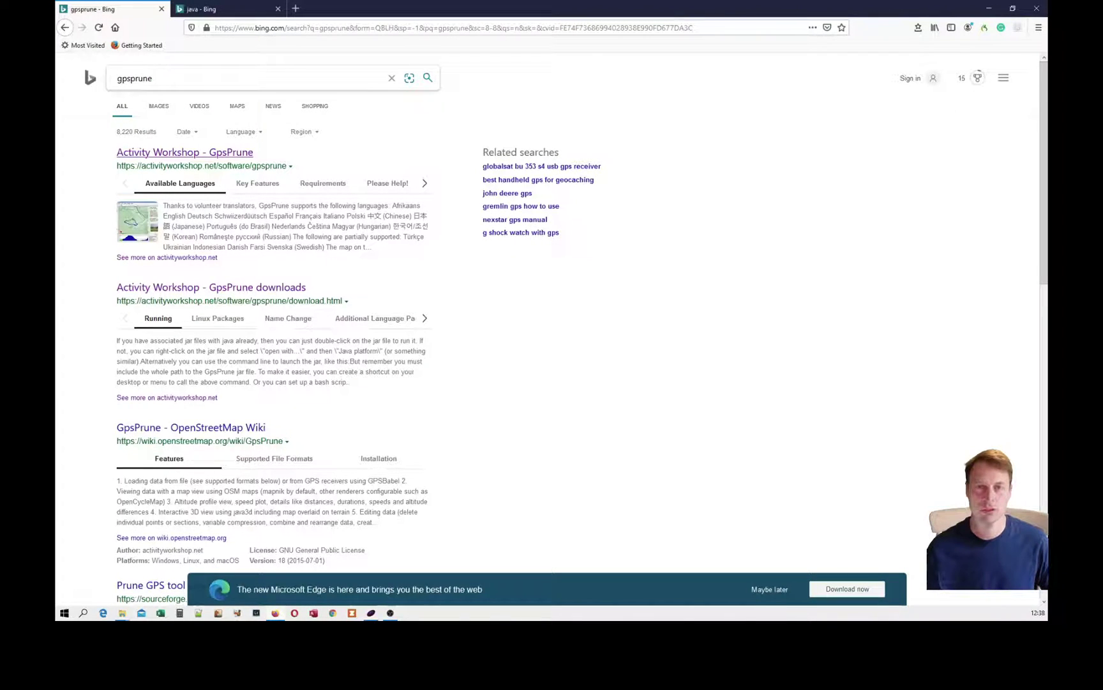
pyautogui.click(141, 154)
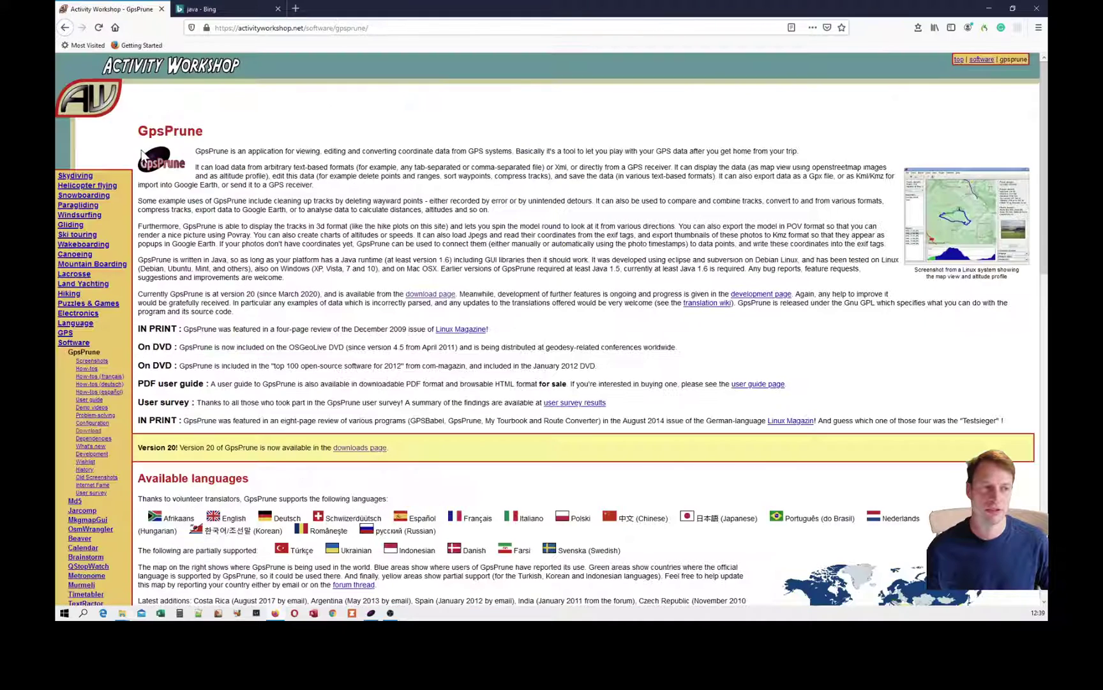
pyautogui.click(90, 432)
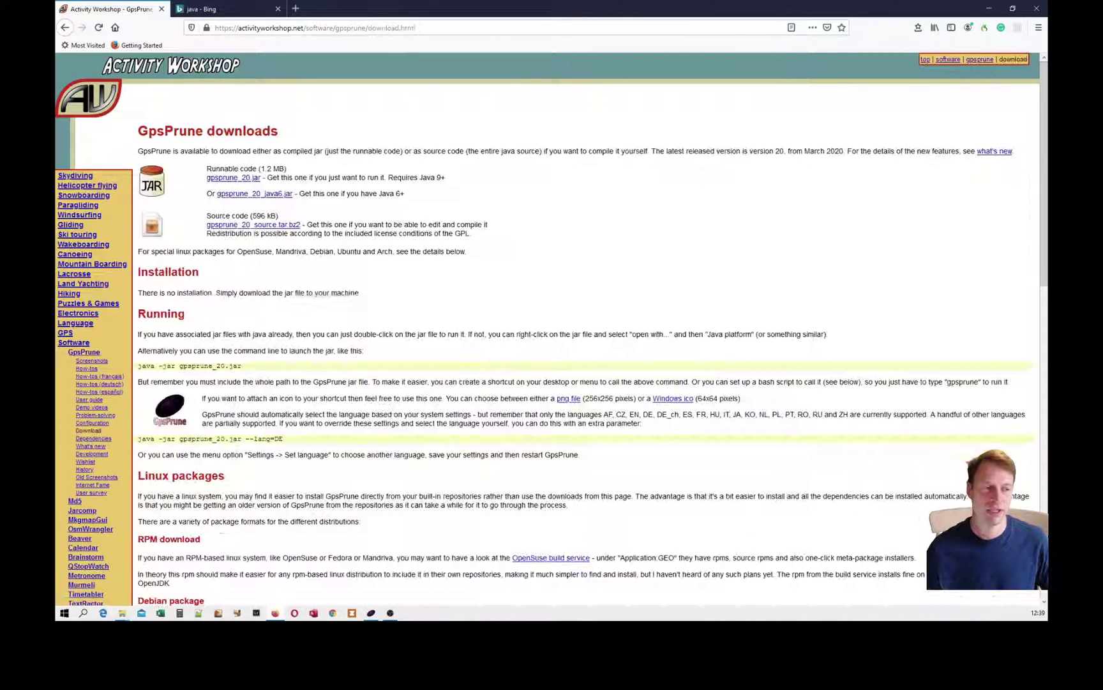
pyautogui.click(233, 179)
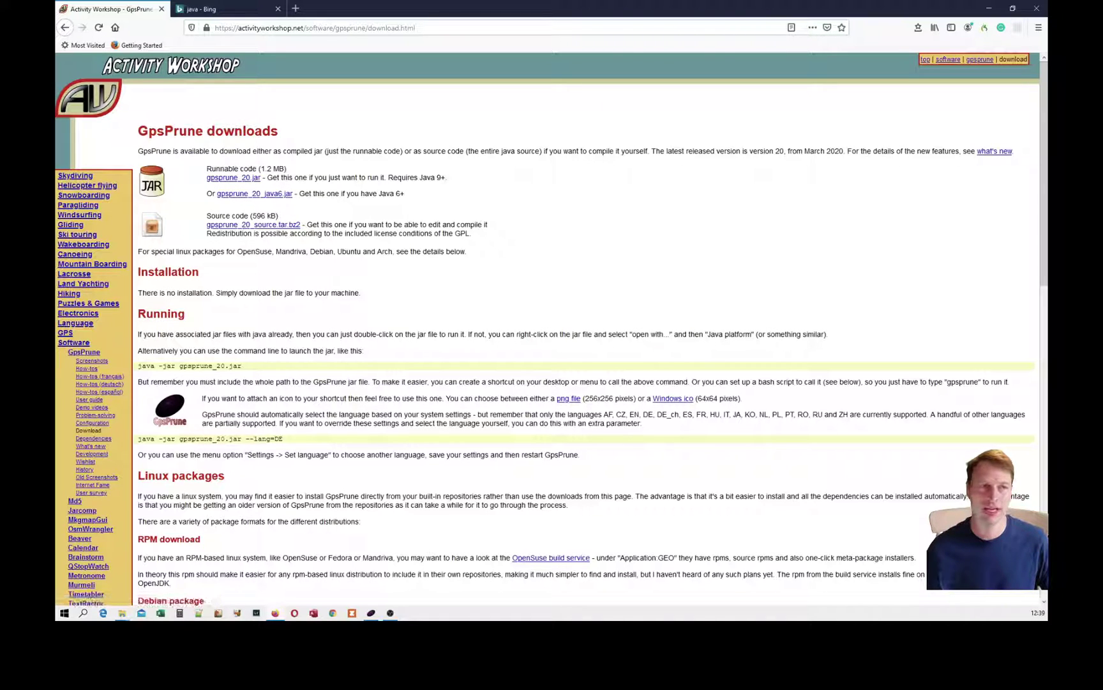
pyautogui.click(212, 10)
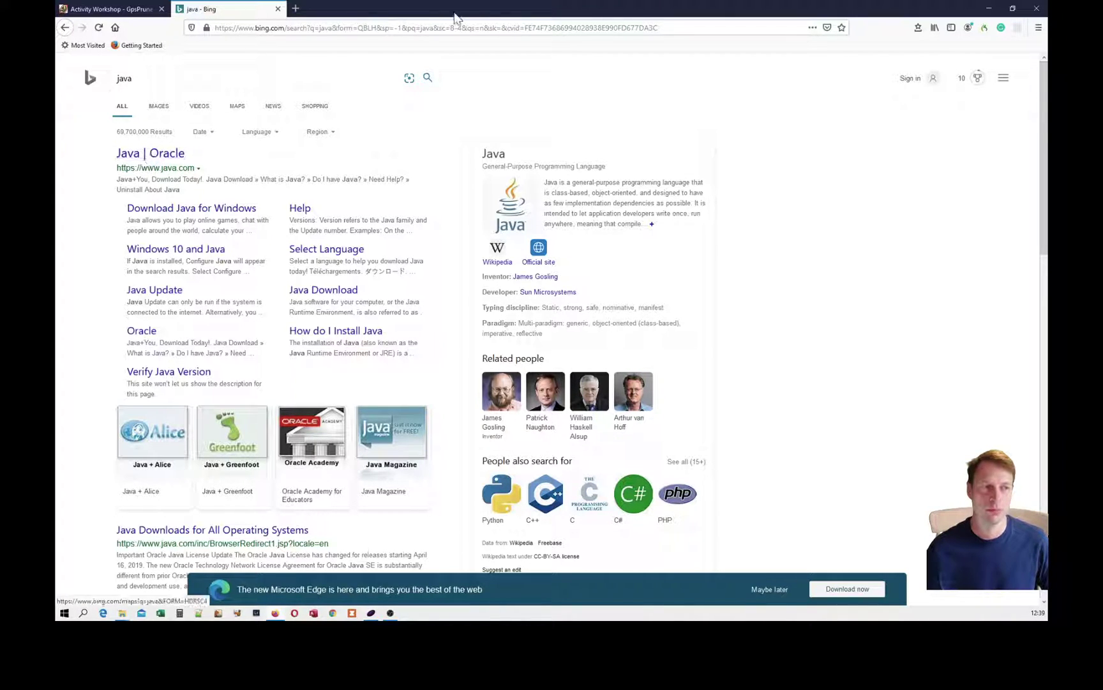
# Hide the map tiles and reload '17 18 14 (1).gpx' as a 590-point track, replacing existing data
pyautogui.click(989, 9)
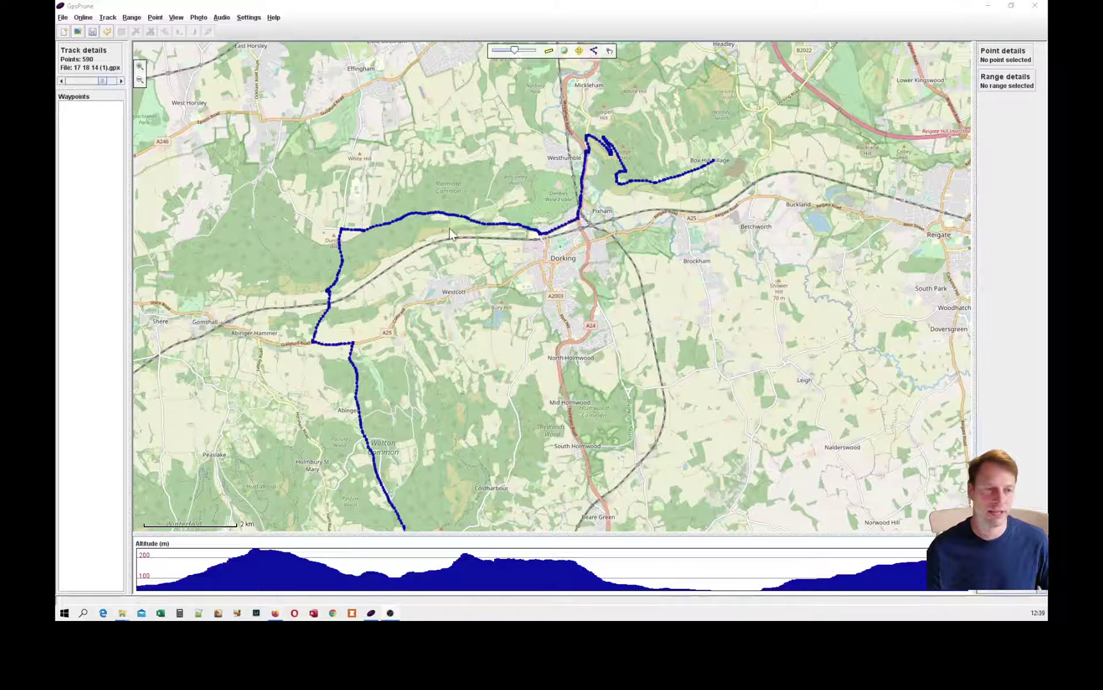
pyautogui.click(565, 52)
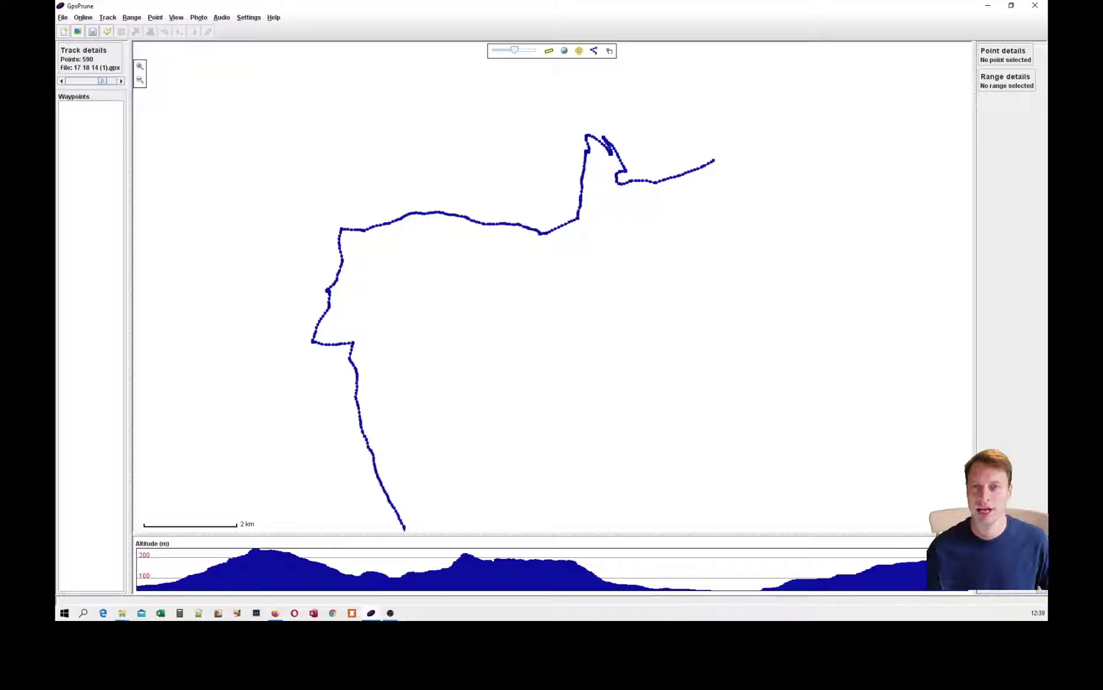
pyautogui.moveTo(1047, 147); pyautogui.dragTo(634, 264)
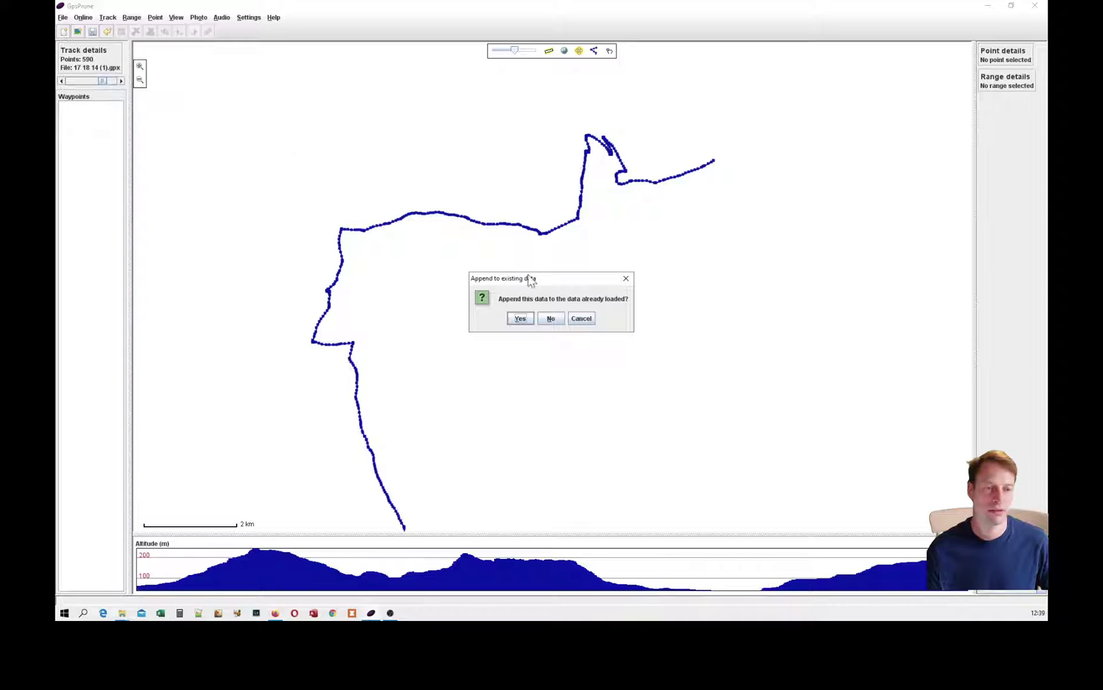
pyautogui.click(552, 318)
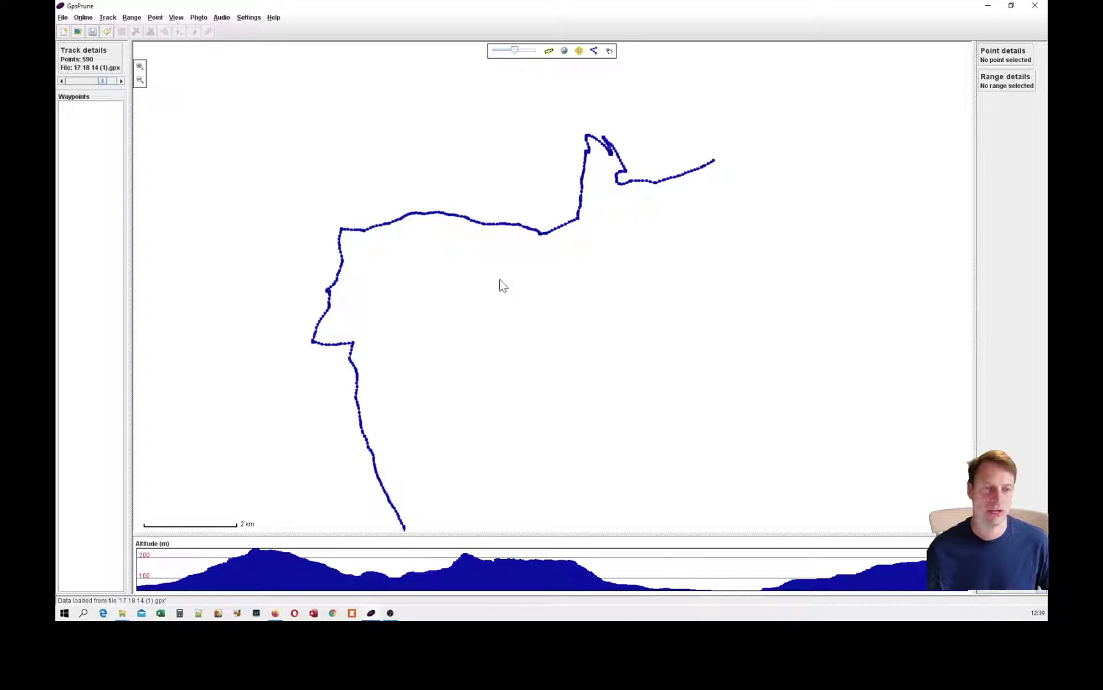
pyautogui.moveTo(497, 305); pyautogui.dragTo(517, 244)
pyautogui.scroll(5, 517, 244)
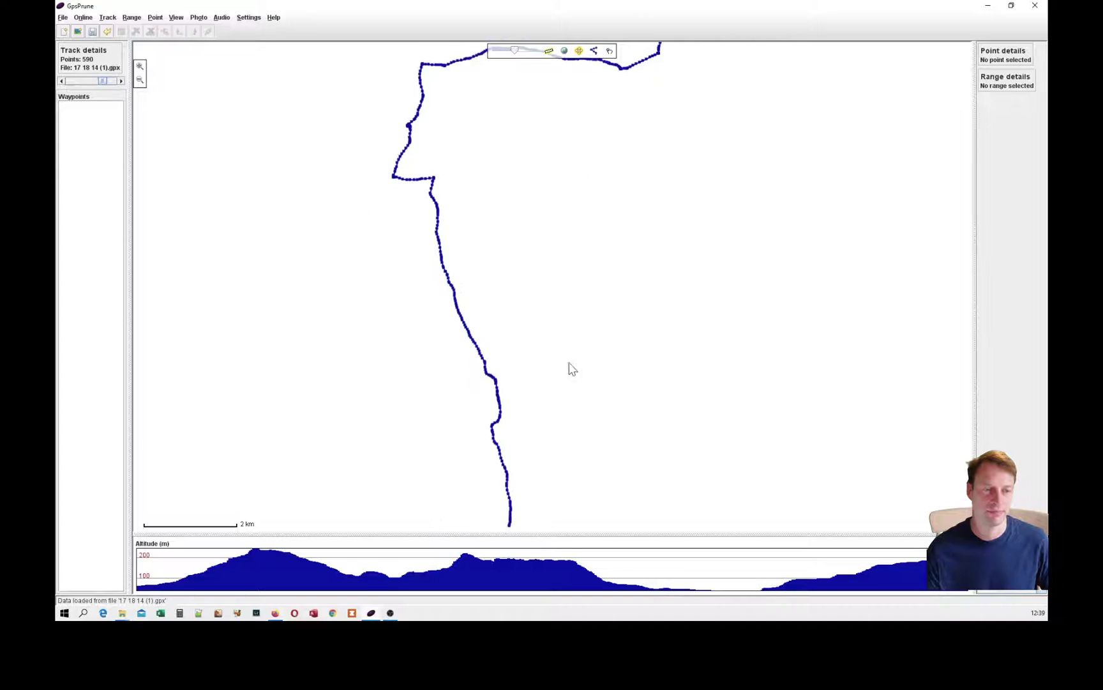
pyautogui.moveTo(569, 304); pyautogui.dragTo(516, 250)
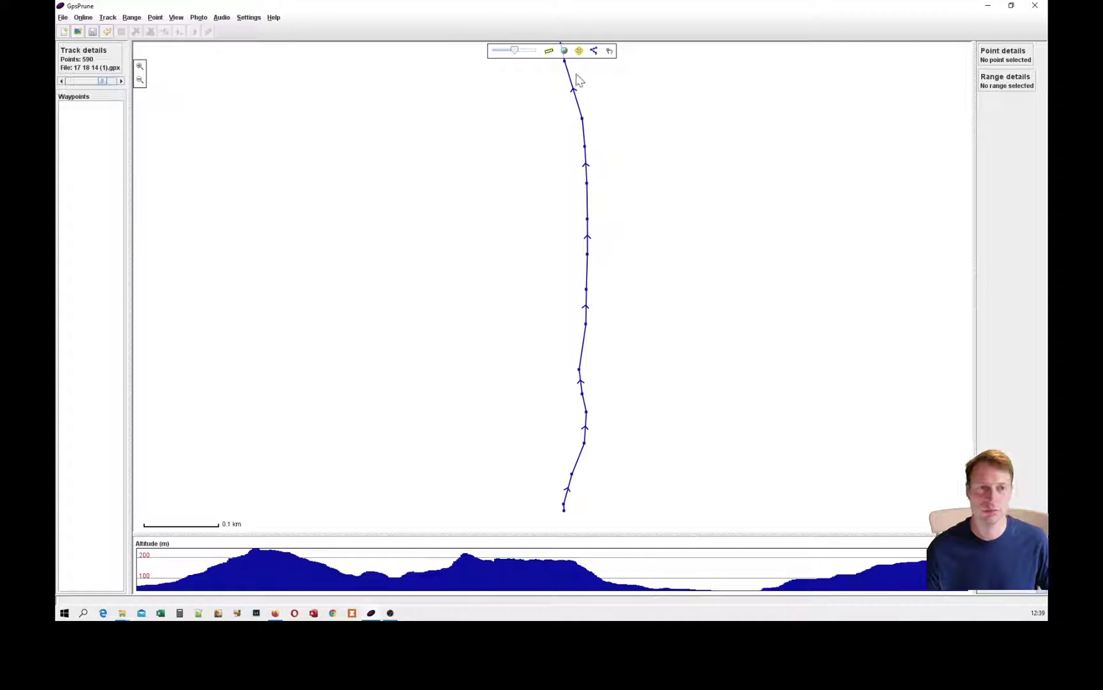
# Turn the OpenStreetMap tiles back on and follow the track north past Ockley Road
pyautogui.click(565, 50)
pyautogui.moveTo(513, 127); pyautogui.dragTo(537, 281)
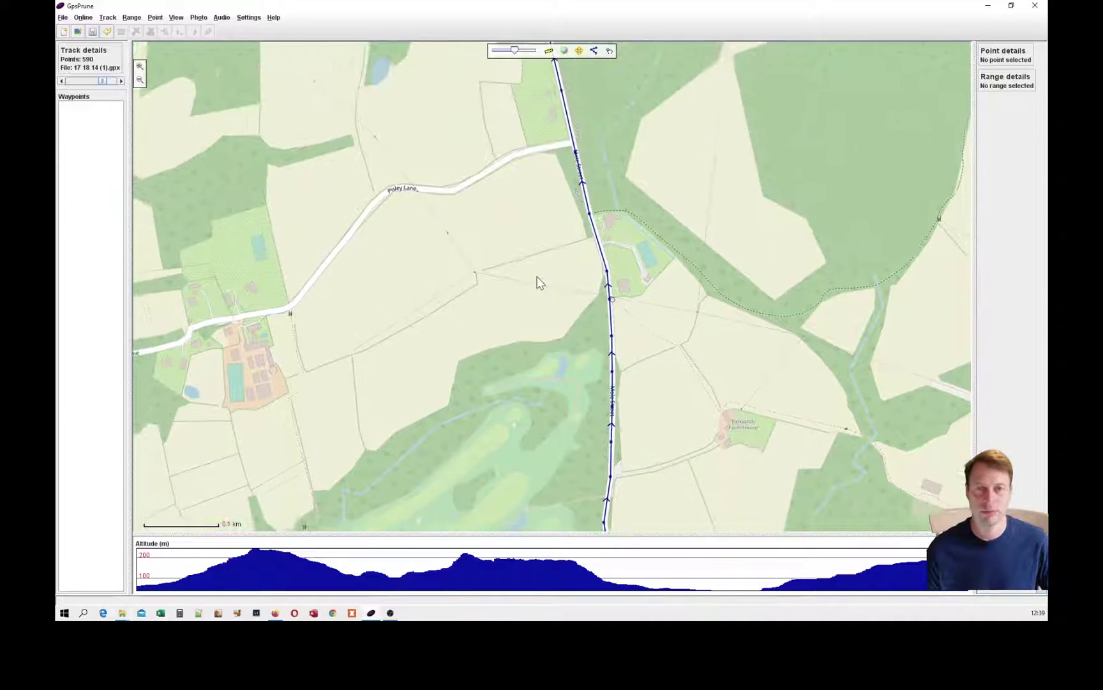
pyautogui.moveTo(475, 57)
pyautogui.mouseDown()
pyautogui.moveTo(511, 140)
pyautogui.moveTo(537, 332)
pyautogui.mouseUp()
pyautogui.moveTo(554, 135); pyautogui.dragTo(592, 382)
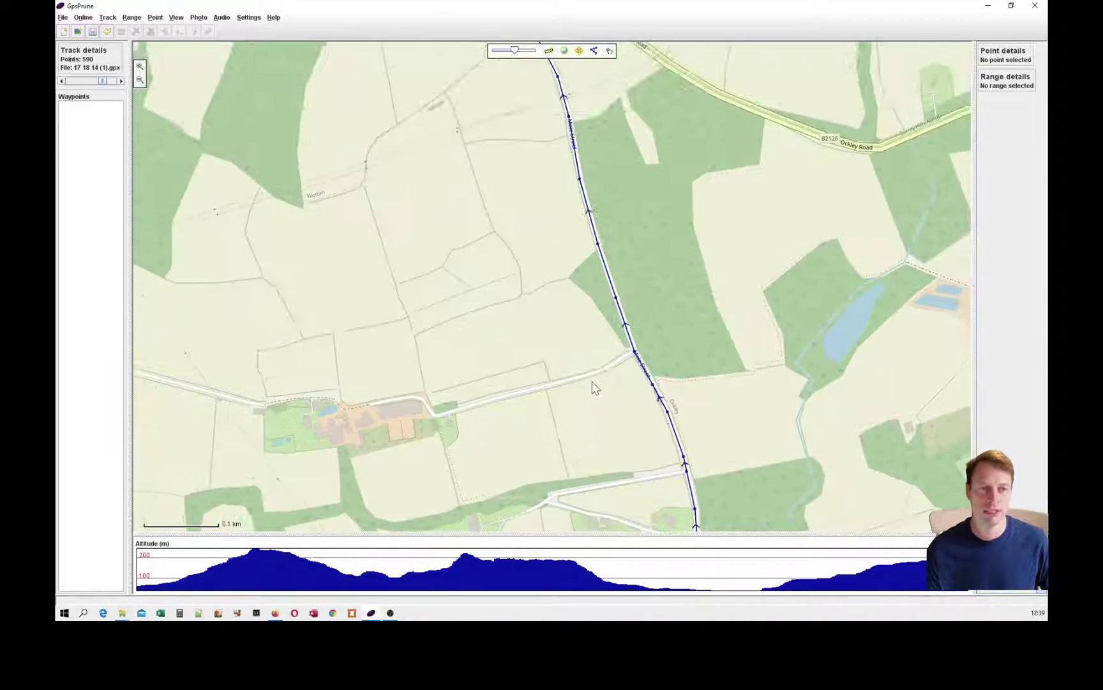
pyautogui.moveTo(499, 193); pyautogui.dragTo(480, 353)
pyautogui.moveTo(457, 165); pyautogui.dragTo(516, 294)
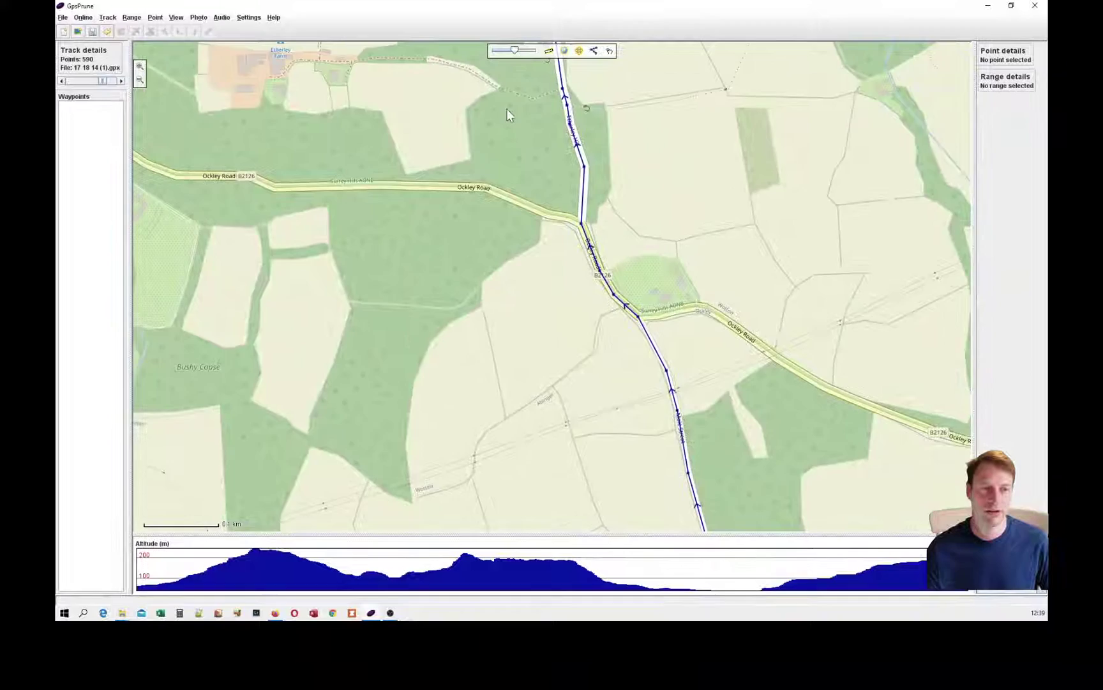
pyautogui.moveTo(508, 111); pyautogui.dragTo(530, 301)
# Pan north past Leith Hill Place and Rhododendron Wood to the Tanhurst Lane bend on Leith Hill Road
pyautogui.moveTo(597, 111)
pyautogui.mouseDown()
pyautogui.moveTo(517, 130)
pyautogui.moveTo(520, 222)
pyautogui.mouseUp()
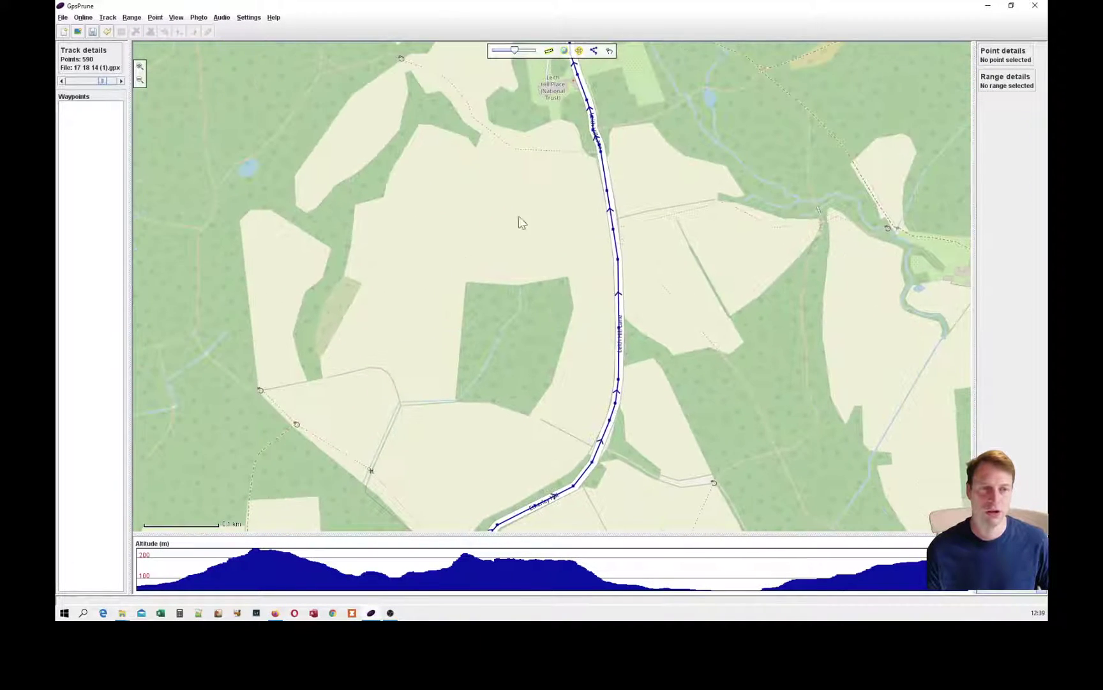
pyautogui.moveTo(511, 127); pyautogui.dragTo(536, 203)
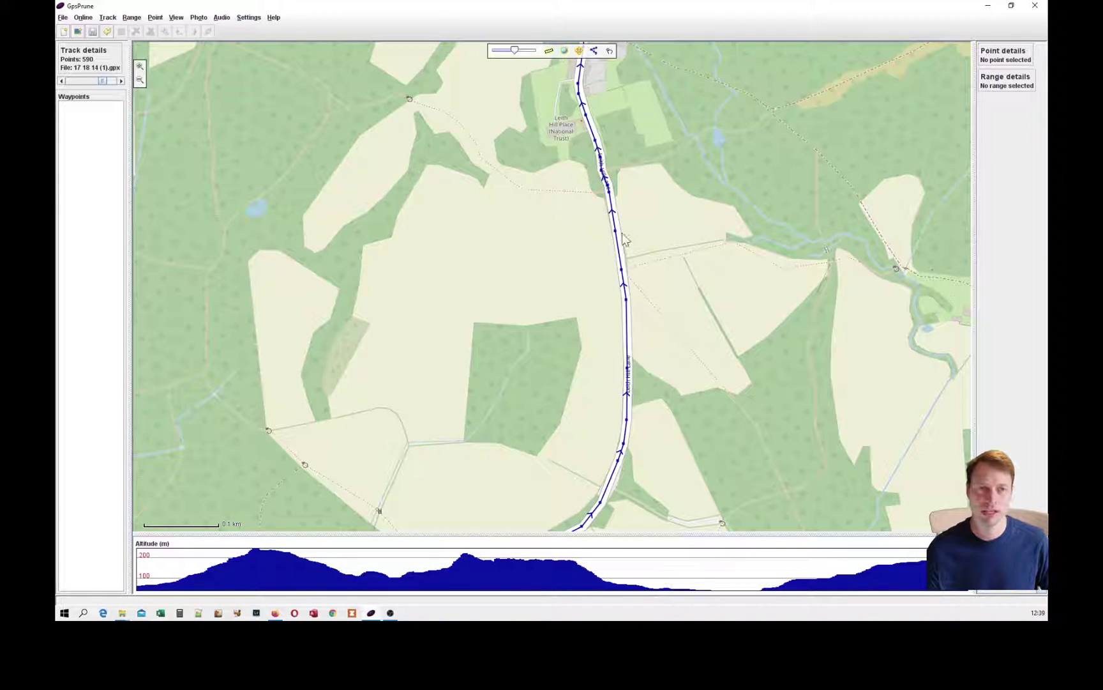
pyautogui.moveTo(531, 121); pyautogui.dragTo(546, 296)
pyautogui.moveTo(527, 147)
pyautogui.mouseDown()
pyautogui.moveTo(535, 227)
pyautogui.moveTo(553, 267)
pyautogui.mouseUp()
pyautogui.moveTo(470, 120); pyautogui.dragTo(523, 227)
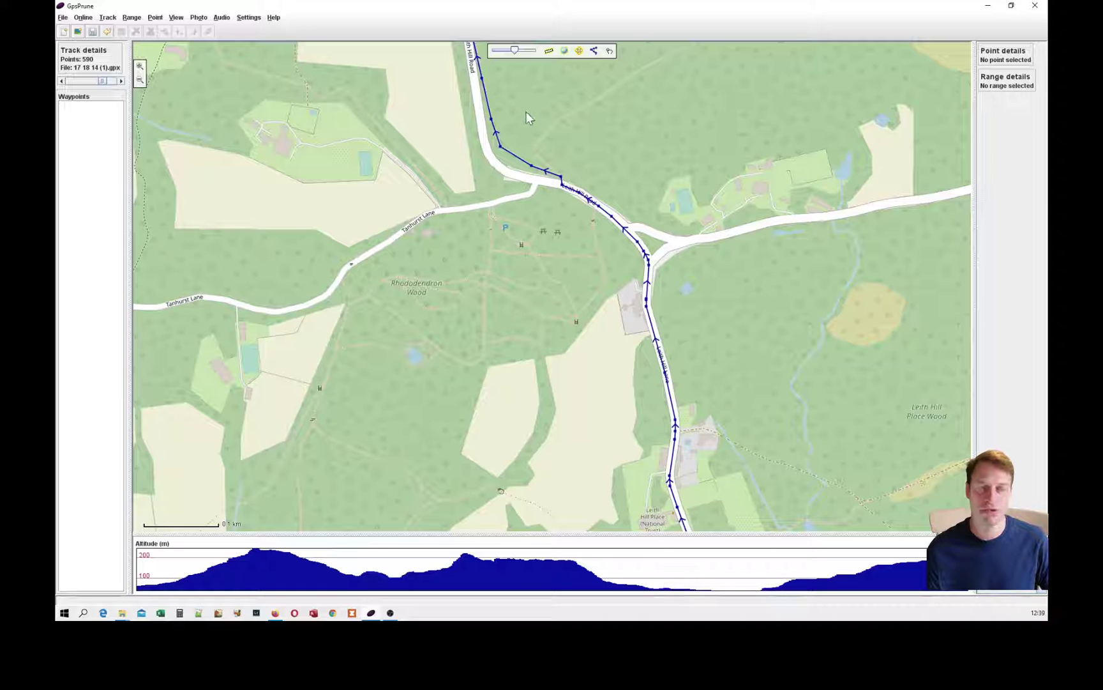
pyautogui.moveTo(526, 96); pyautogui.dragTo(536, 216)
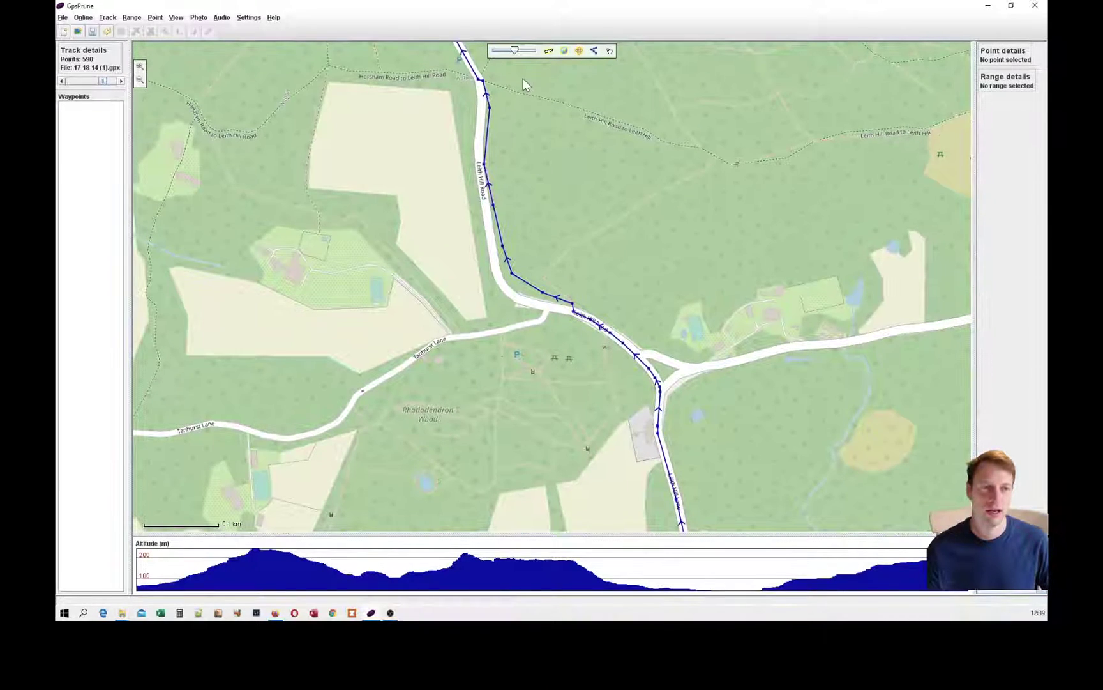
pyautogui.moveTo(523, 80); pyautogui.dragTo(518, 228)
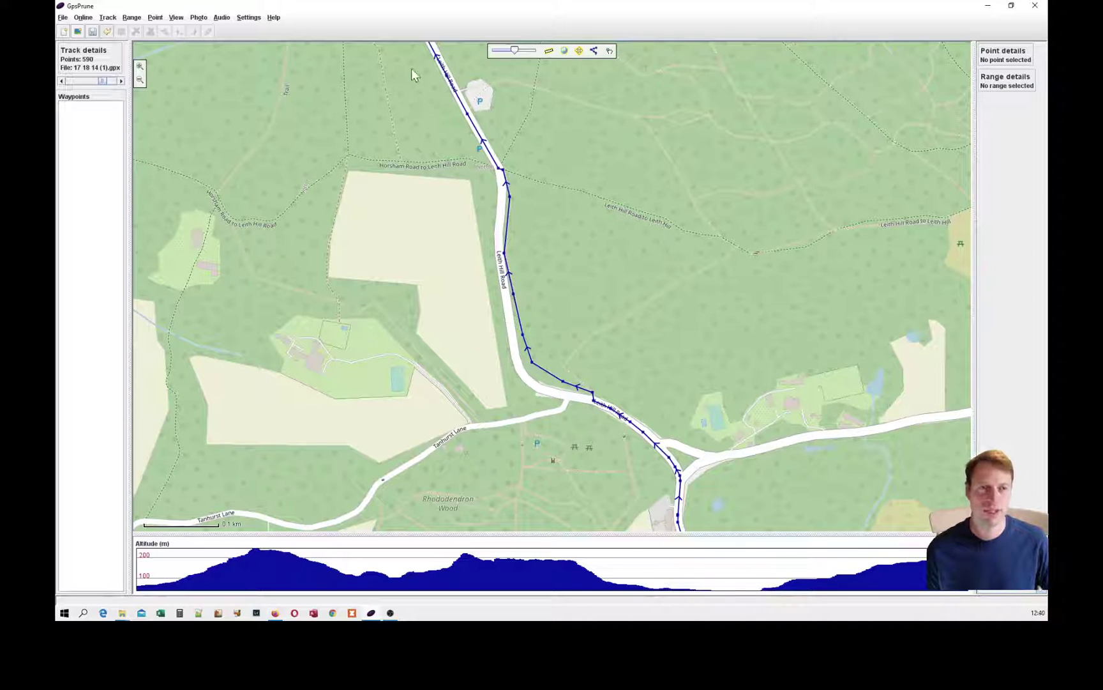
pyautogui.moveTo(411, 68); pyautogui.dragTo(505, 204)
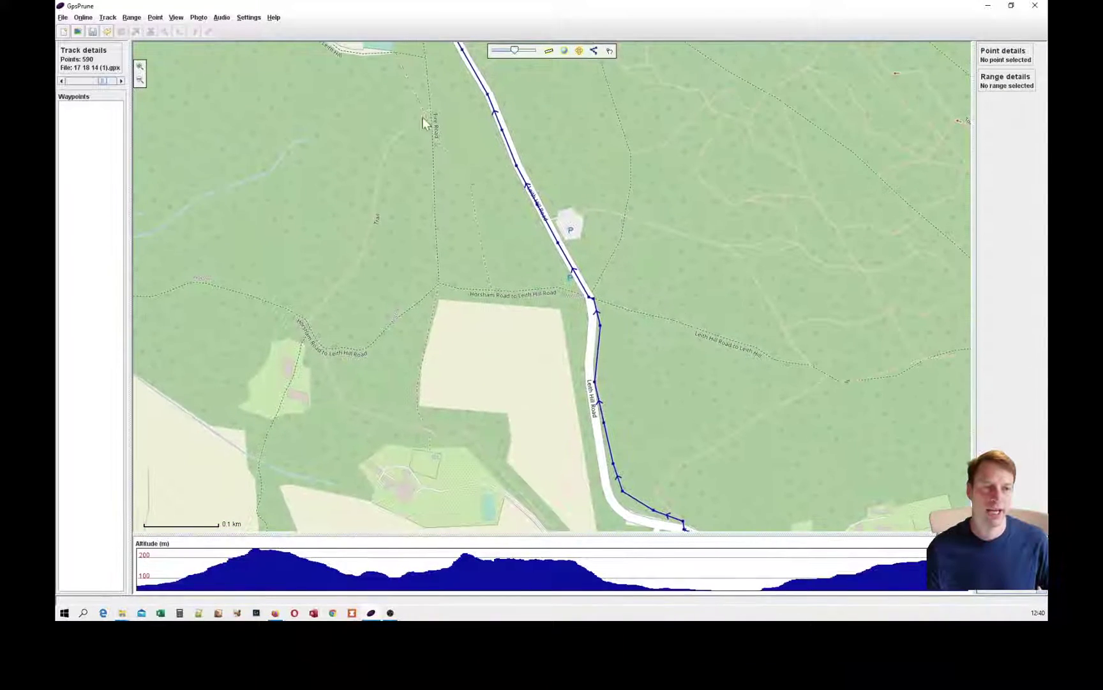
pyautogui.moveTo(405, 96); pyautogui.dragTo(312, 40)
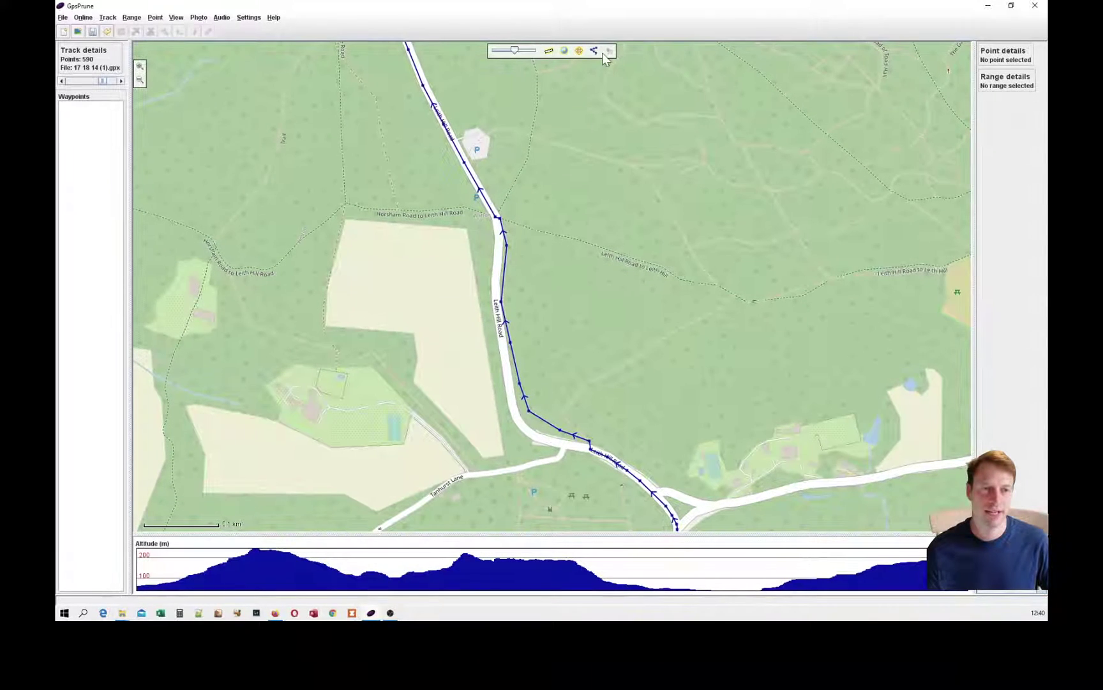
# Drag the junction point and track points 83, 82 and 81 onto Leith Hill Road
pyautogui.click(499, 220)
pyautogui.moveTo(499, 220); pyautogui.dragTo(499, 247)
pyautogui.click(505, 250)
pyautogui.click(502, 300)
pyautogui.moveTo(502, 301); pyautogui.dragTo(498, 303)
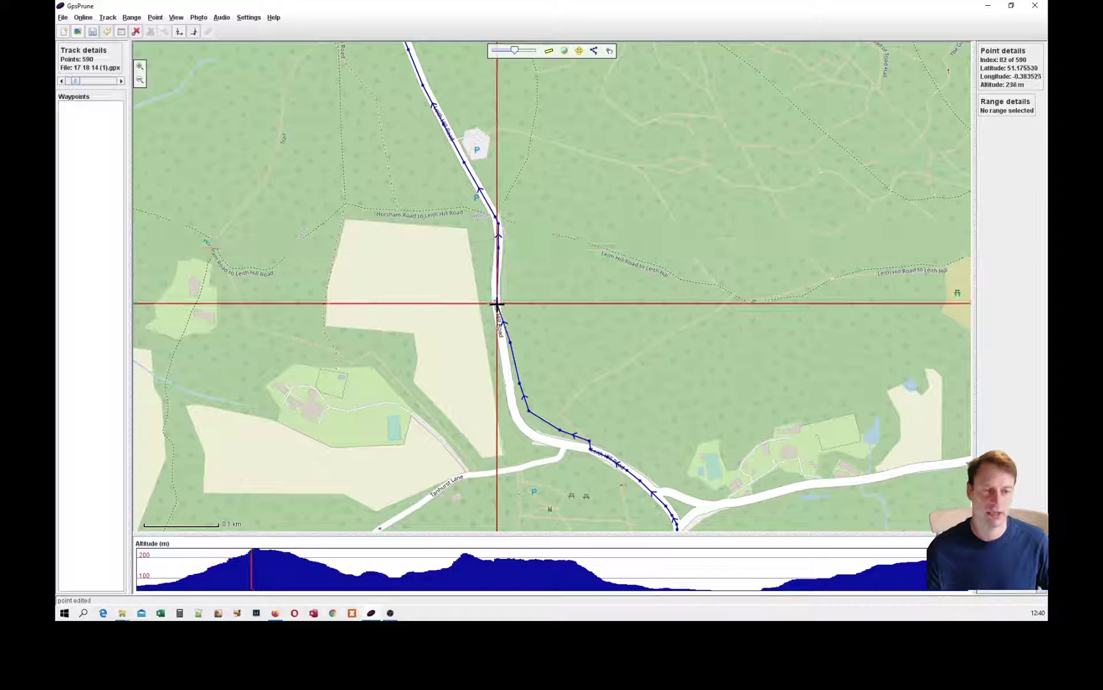
pyautogui.click(511, 340)
pyautogui.moveTo(511, 341); pyautogui.dragTo(554, 443)
# Move points 80 and 79 onto the road, then delete the stray junction point, leaving 589 points
pyautogui.click(523, 382)
pyautogui.click(530, 415)
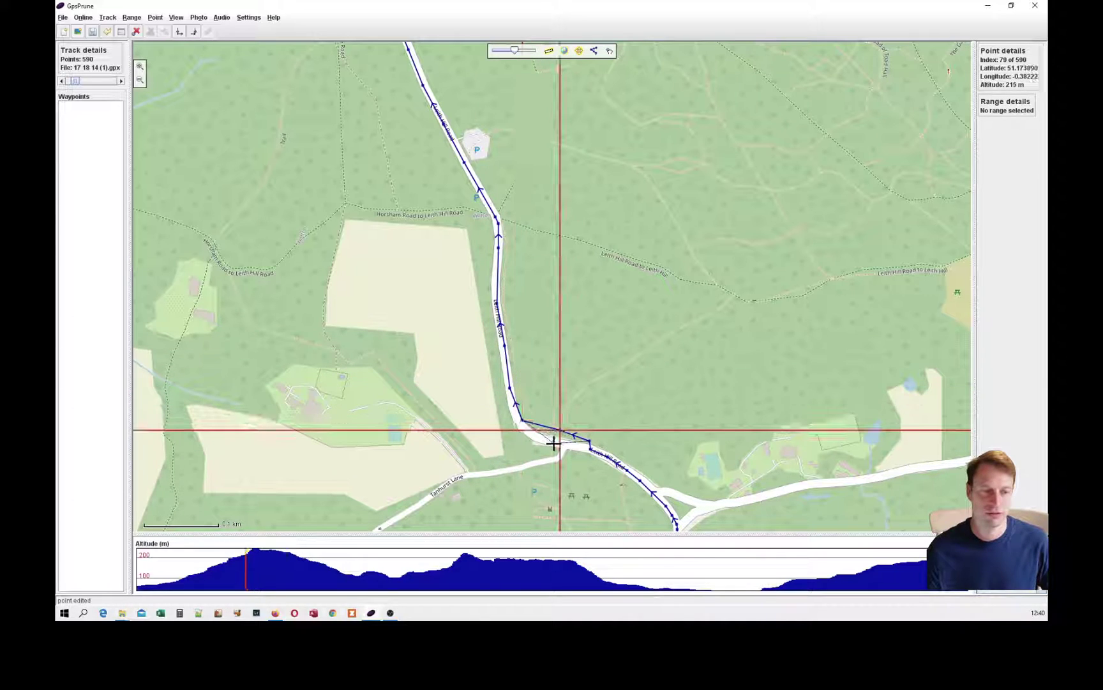
pyautogui.click(522, 422)
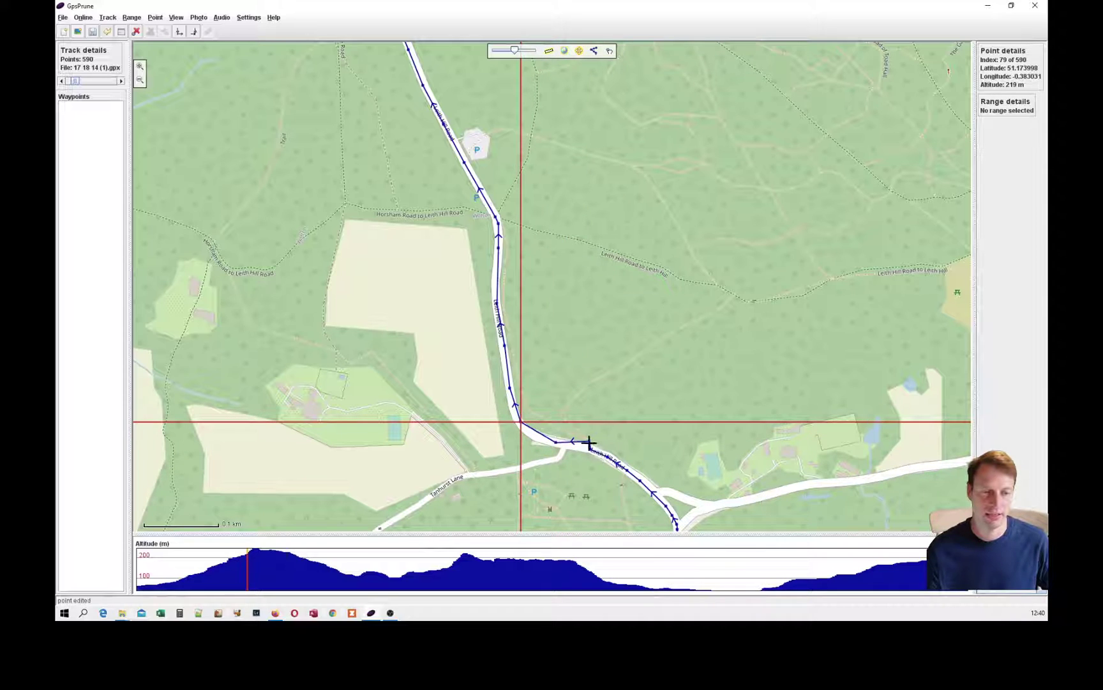
pyautogui.click(587, 441)
pyautogui.moveTo(587, 441); pyautogui.dragTo(583, 445)
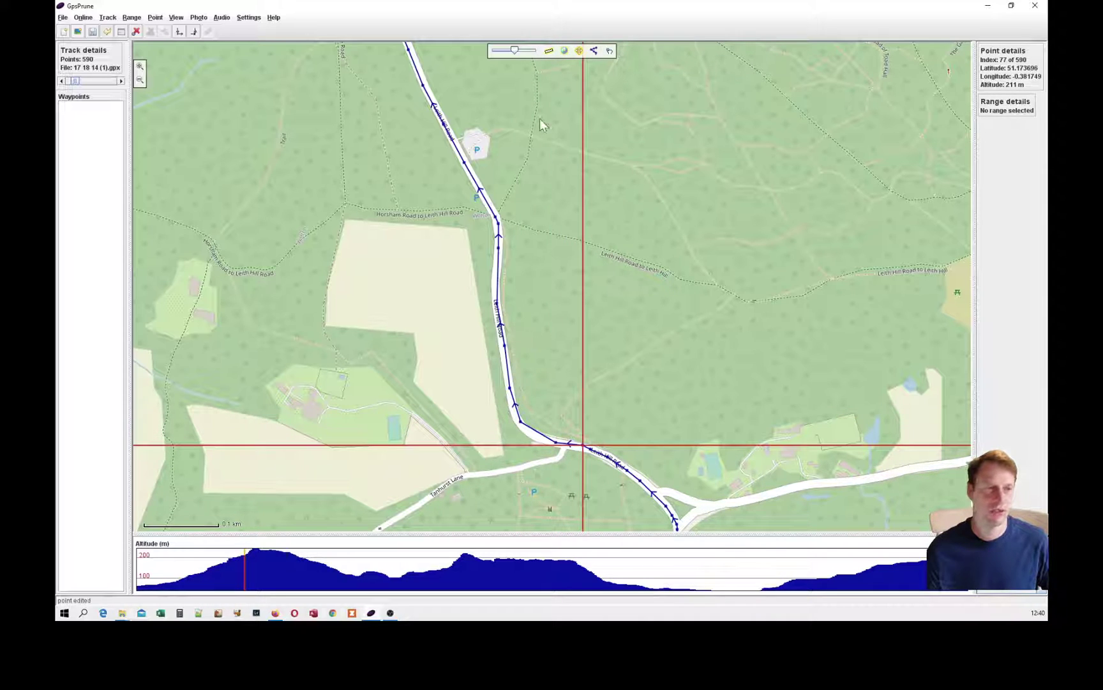
pyautogui.click(135, 31)
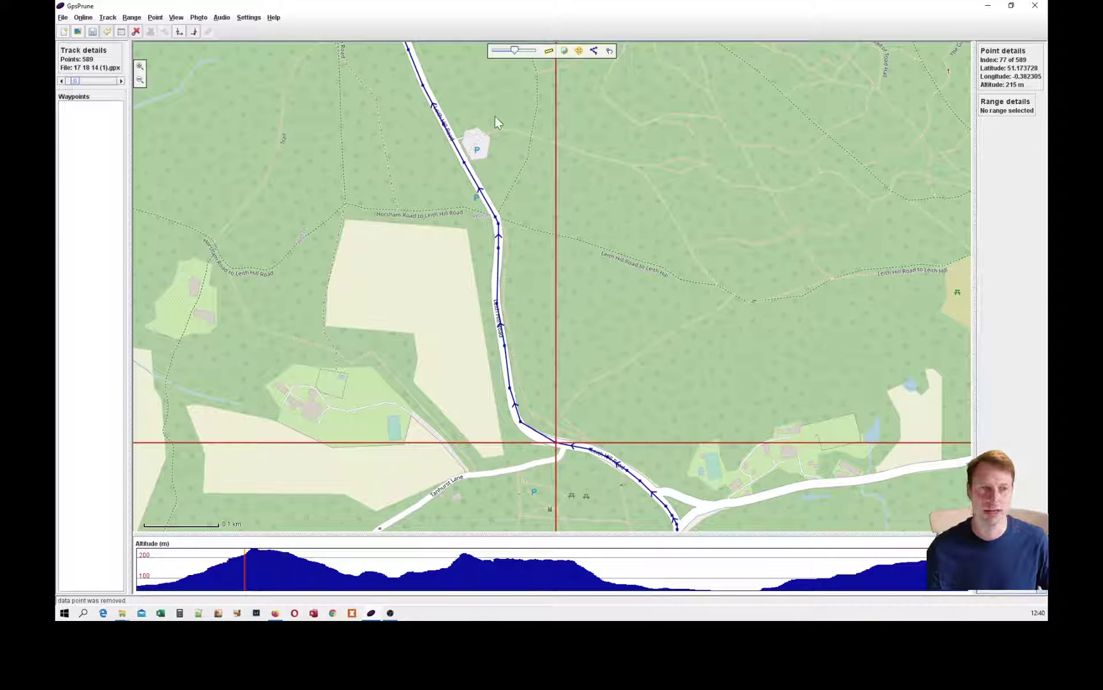
# Pan north past Abinger Common Road to the Guildford Road junction by Manor Farm and zoom in on the marker
pyautogui.moveTo(481, 84); pyautogui.dragTo(579, 218)
pyautogui.moveTo(487, 148); pyautogui.dragTo(619, 357)
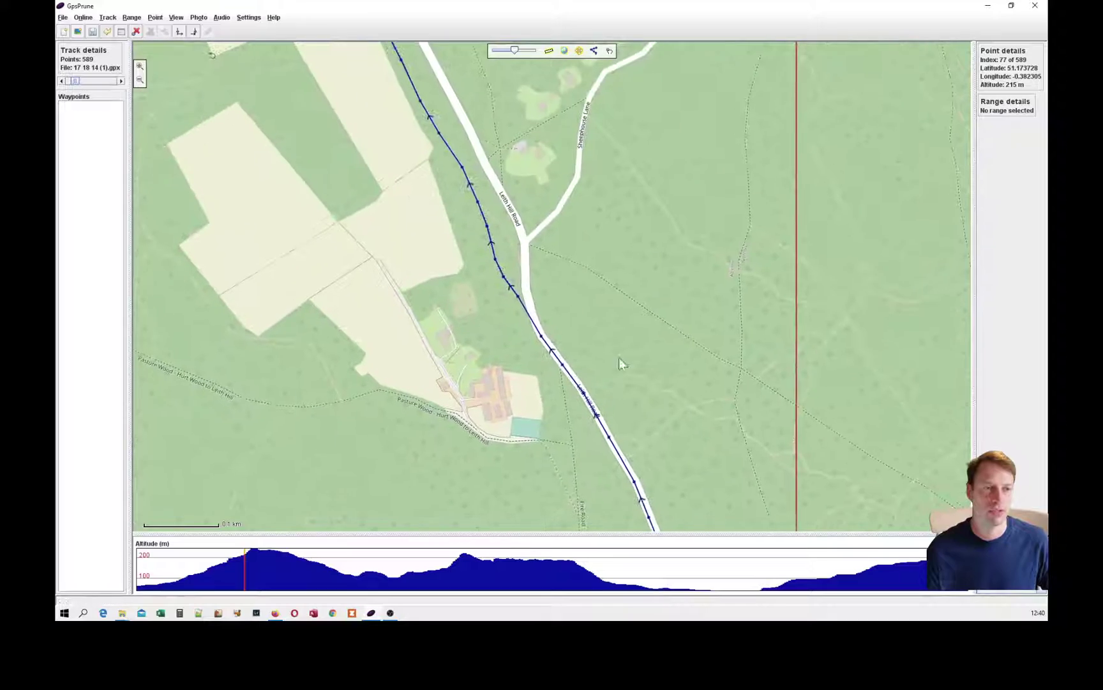
pyautogui.moveTo(475, 189); pyautogui.dragTo(588, 350)
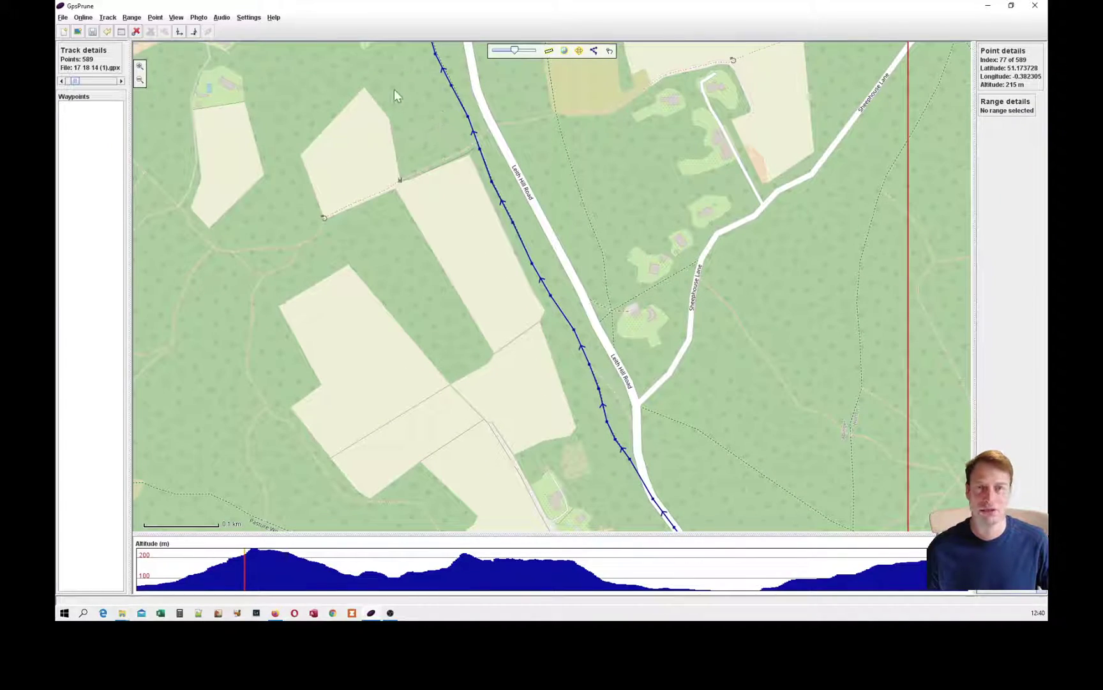
pyautogui.moveTo(394, 89); pyautogui.dragTo(500, 458)
pyautogui.moveTo(469, 83); pyautogui.dragTo(464, 287)
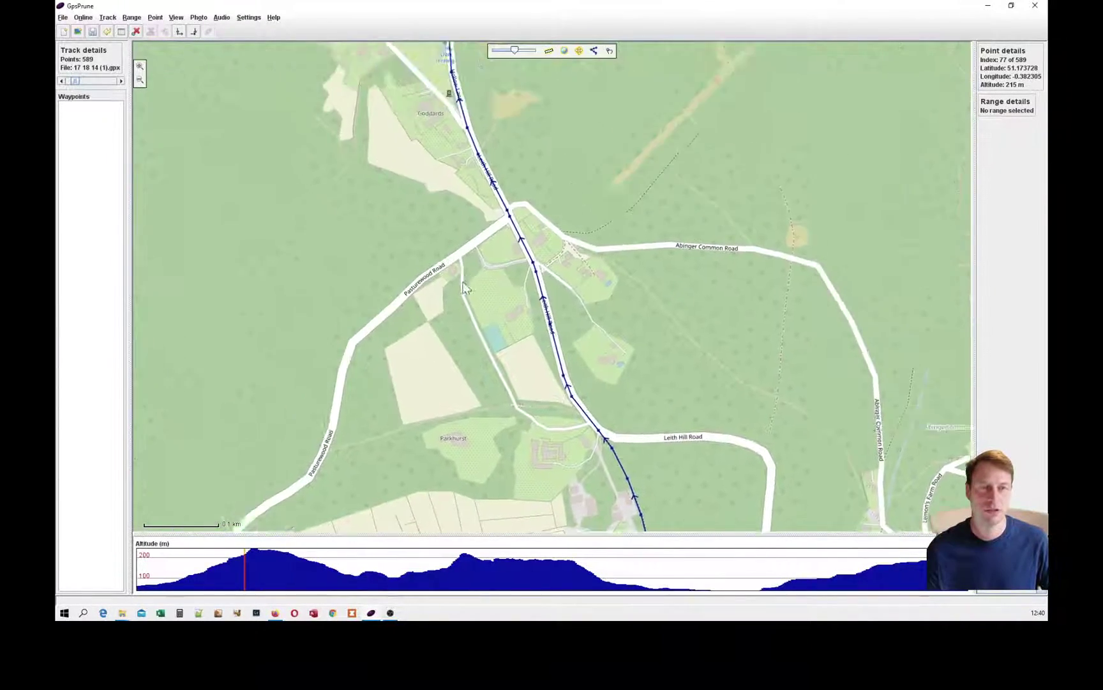
pyautogui.moveTo(412, 110); pyautogui.dragTo(454, 240)
pyautogui.moveTo(447, 70); pyautogui.dragTo(533, 274)
pyautogui.moveTo(523, 51); pyautogui.dragTo(504, 243)
pyautogui.moveTo(504, 76); pyautogui.dragTo(495, 337)
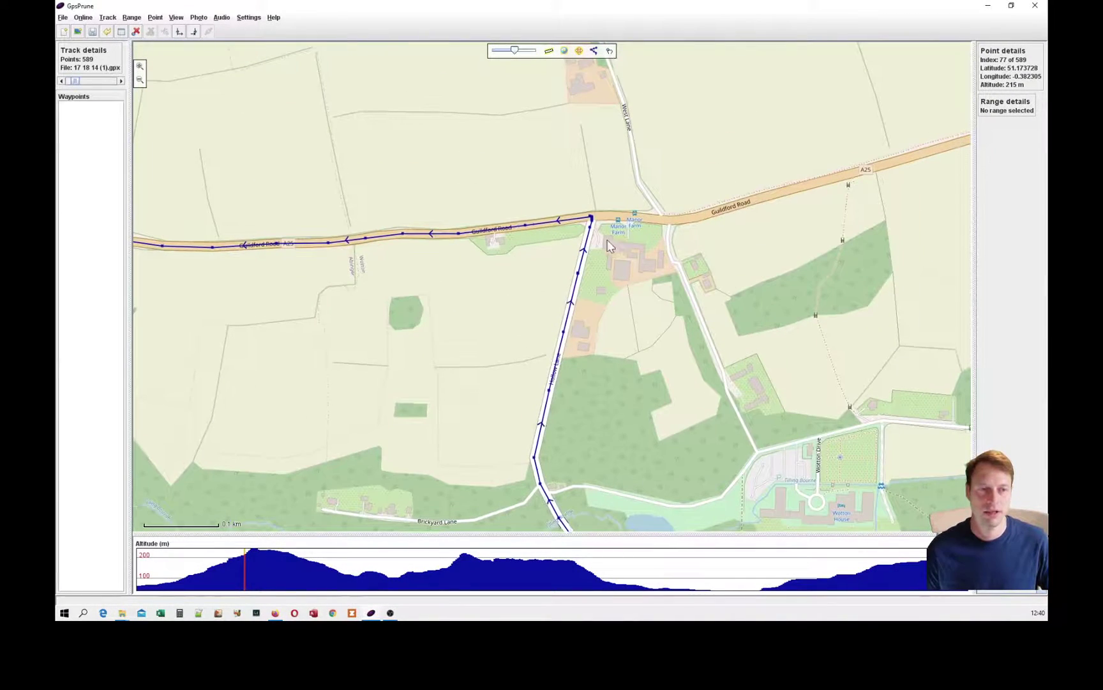
pyautogui.scroll(1, 592, 225)
pyautogui.scroll(3, 565, 343)
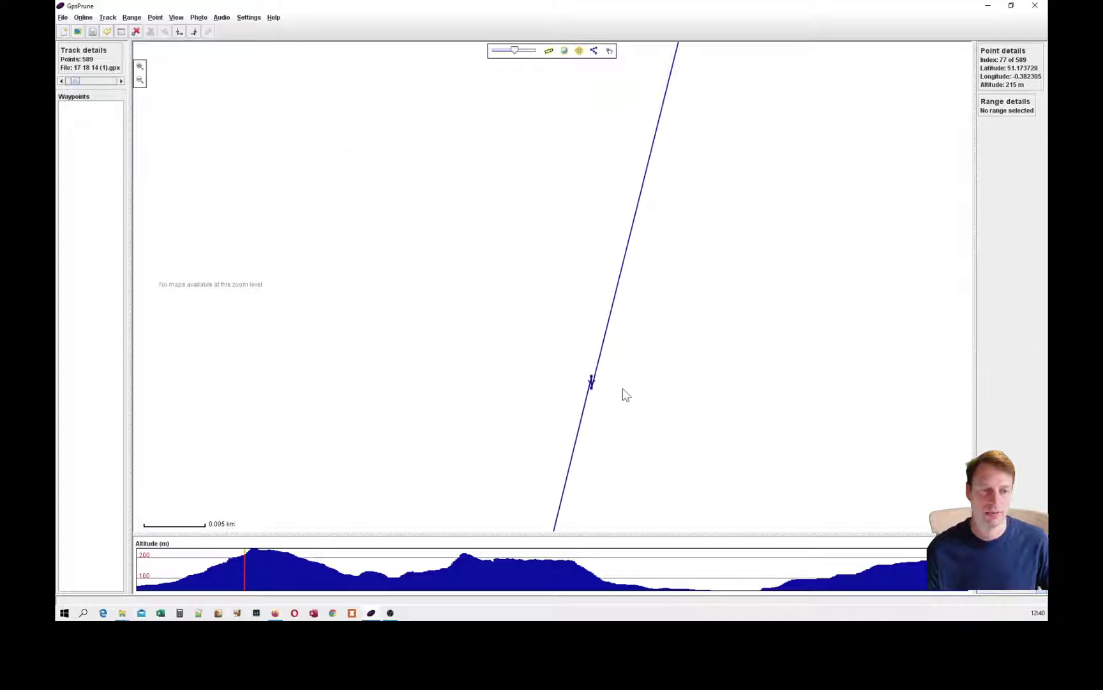
pyautogui.moveTo(623, 394); pyautogui.dragTo(609, 299)
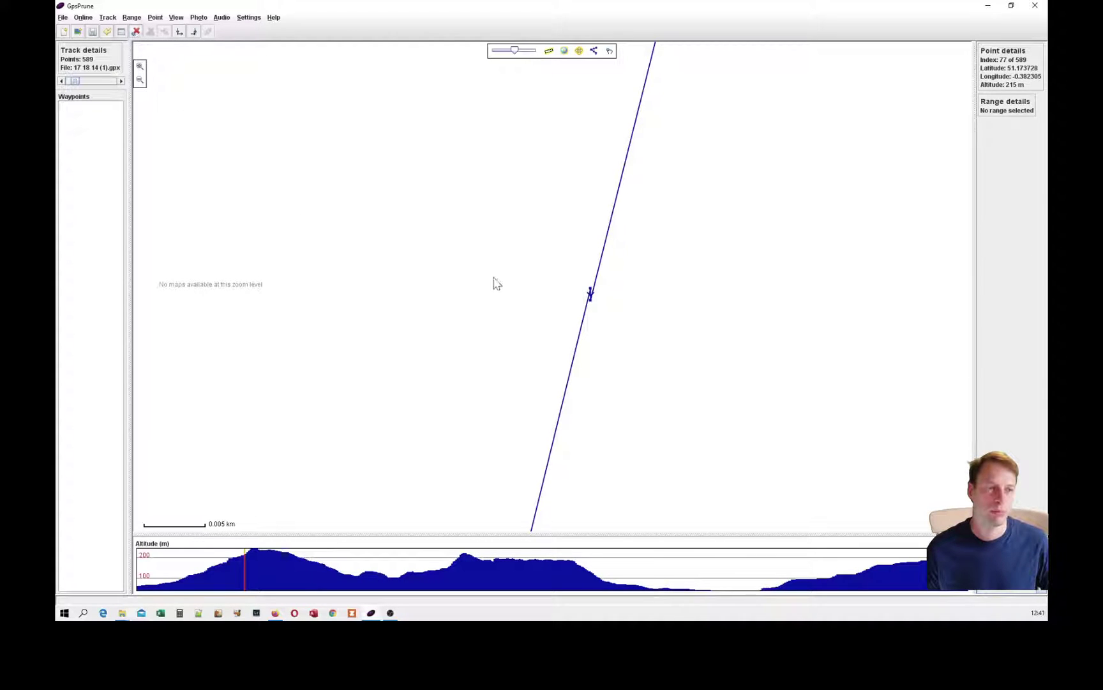
# Delete the stray spike point and the point at the turn, leaving 587 points
pyautogui.click(589, 298)
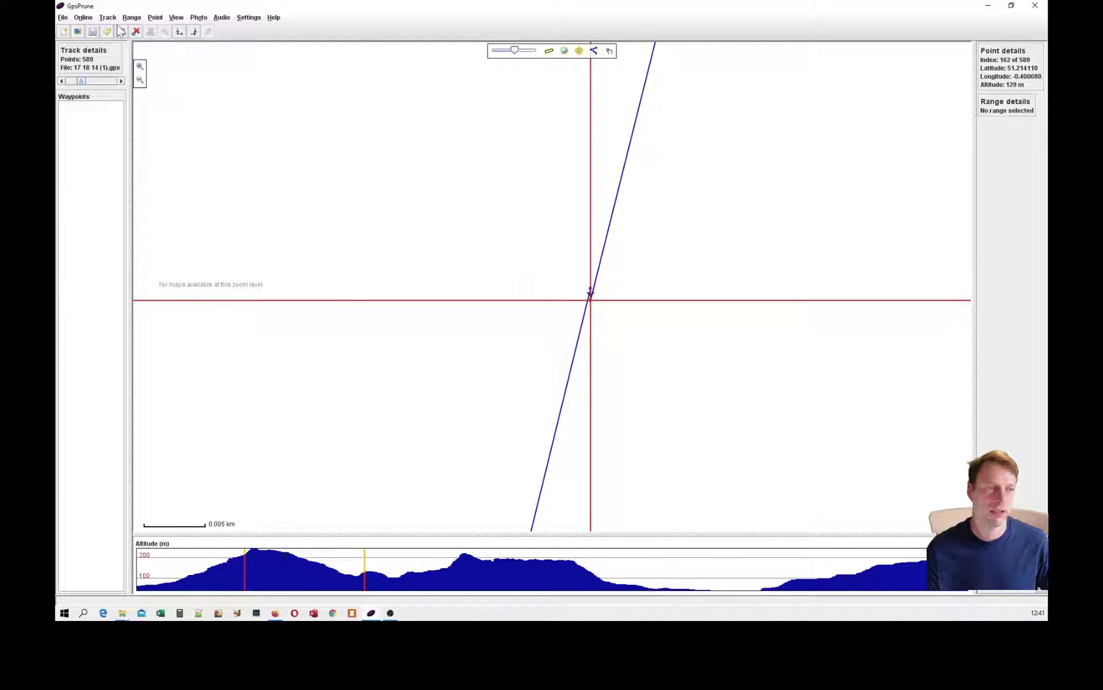
pyautogui.click(136, 32)
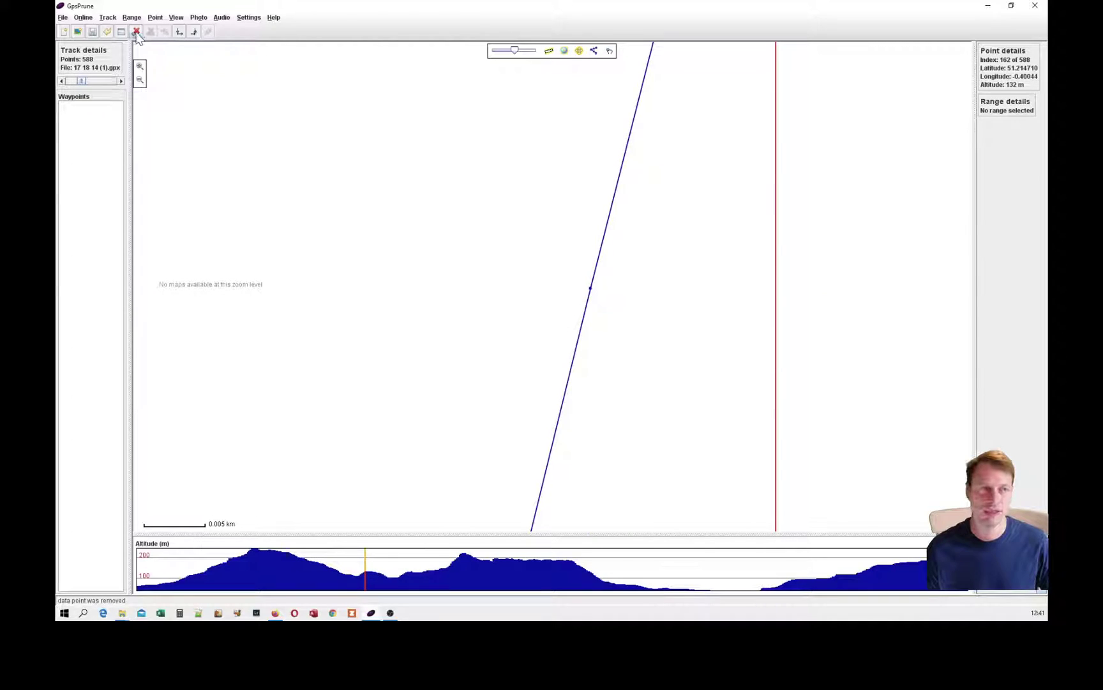
pyautogui.scroll(-1, 540, 182)
pyautogui.moveTo(546, 168); pyautogui.dragTo(586, 426)
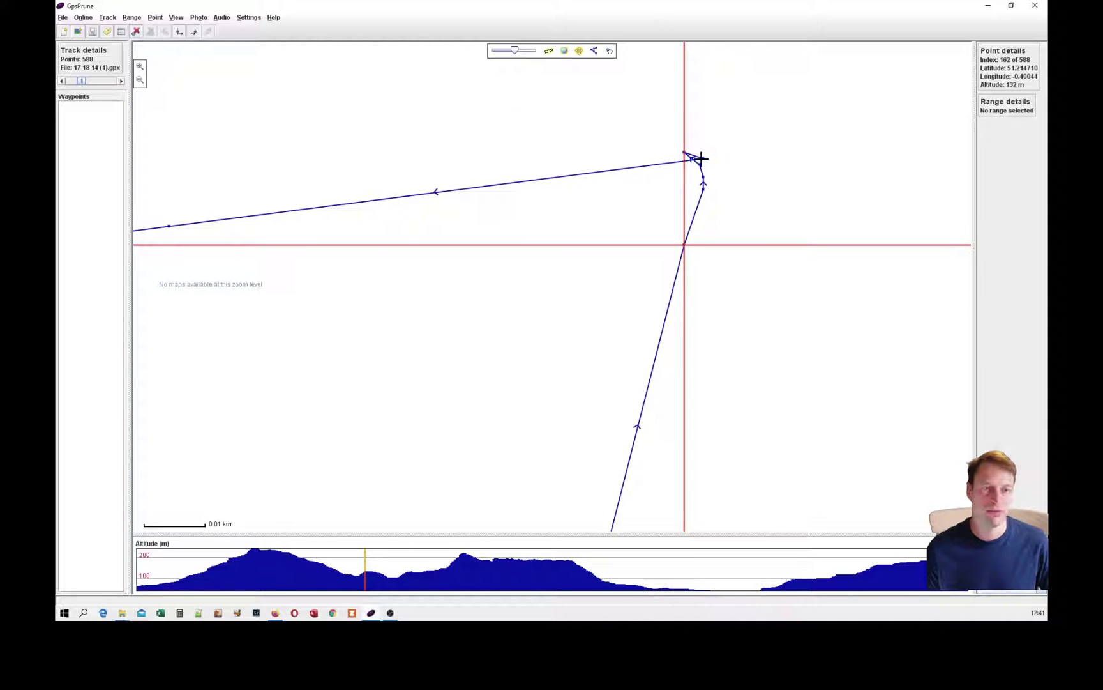
pyautogui.click(701, 158)
pyautogui.click(135, 31)
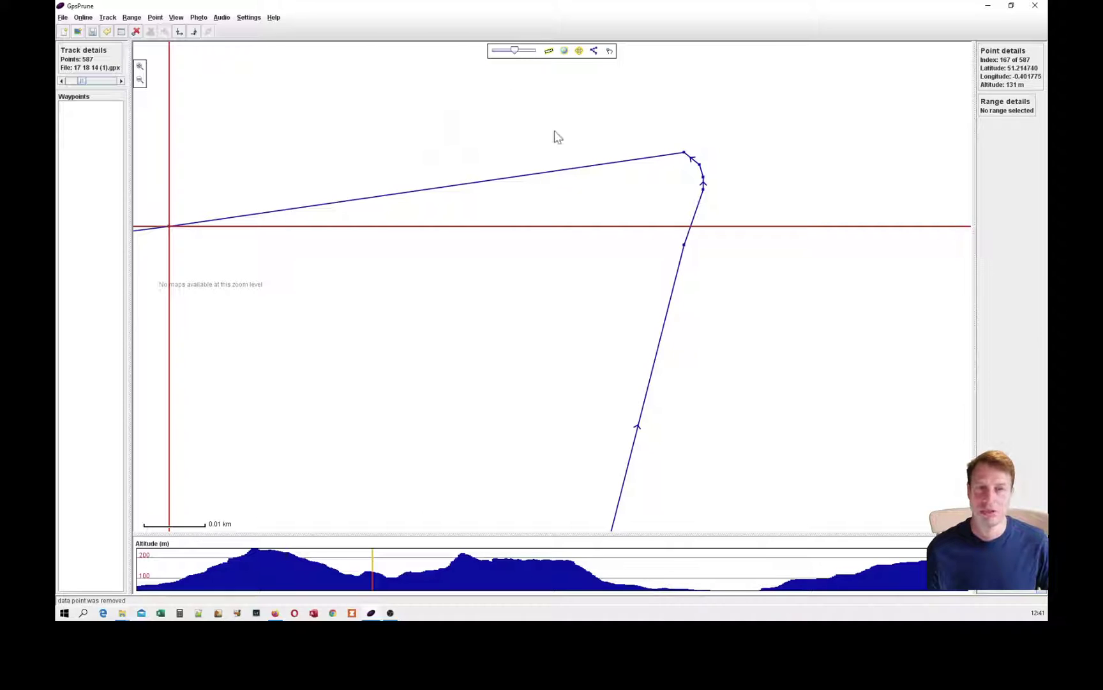
# Toggle a map toolbar button twice and select the track point just before the turn
pyautogui.click(610, 50)
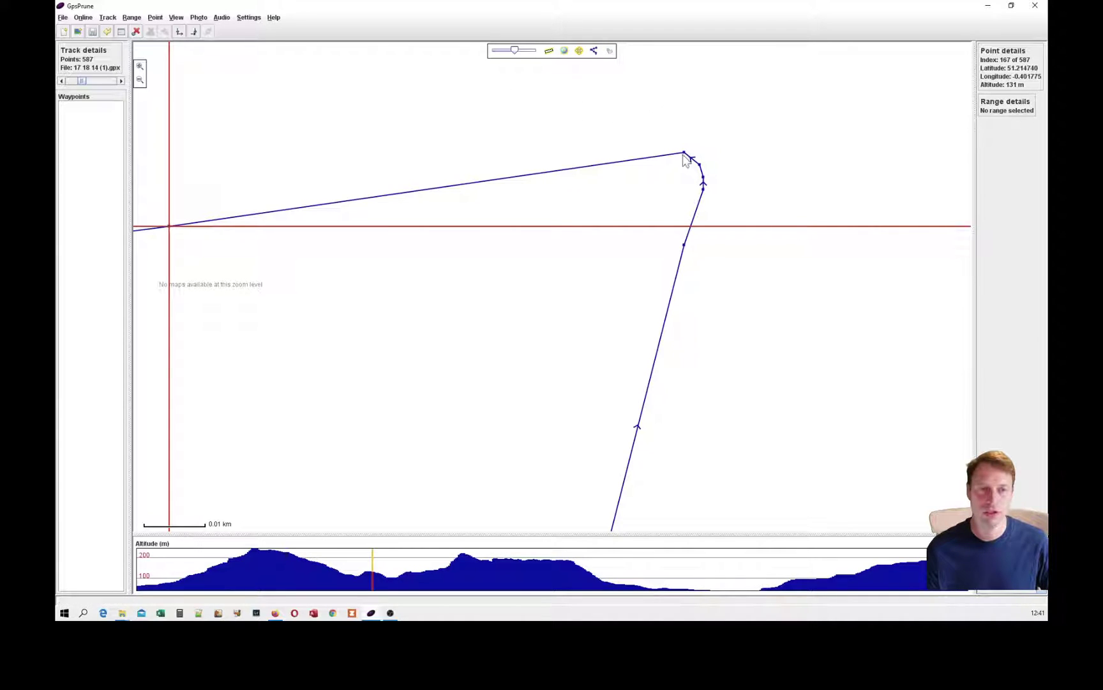
pyautogui.click(610, 51)
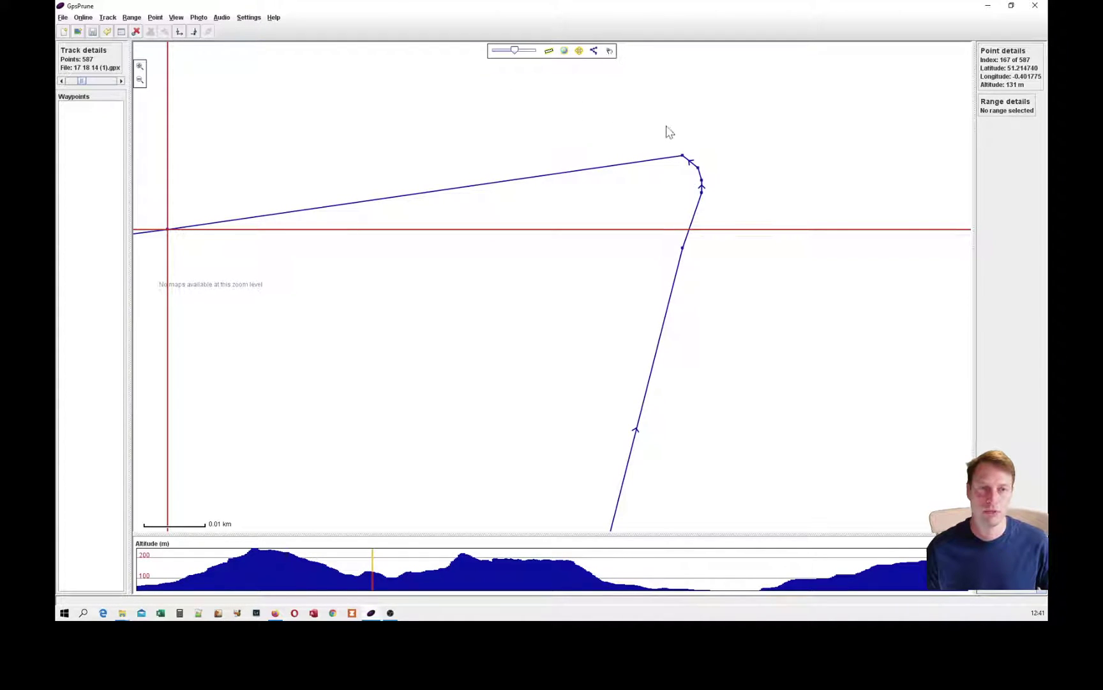
pyautogui.click(698, 167)
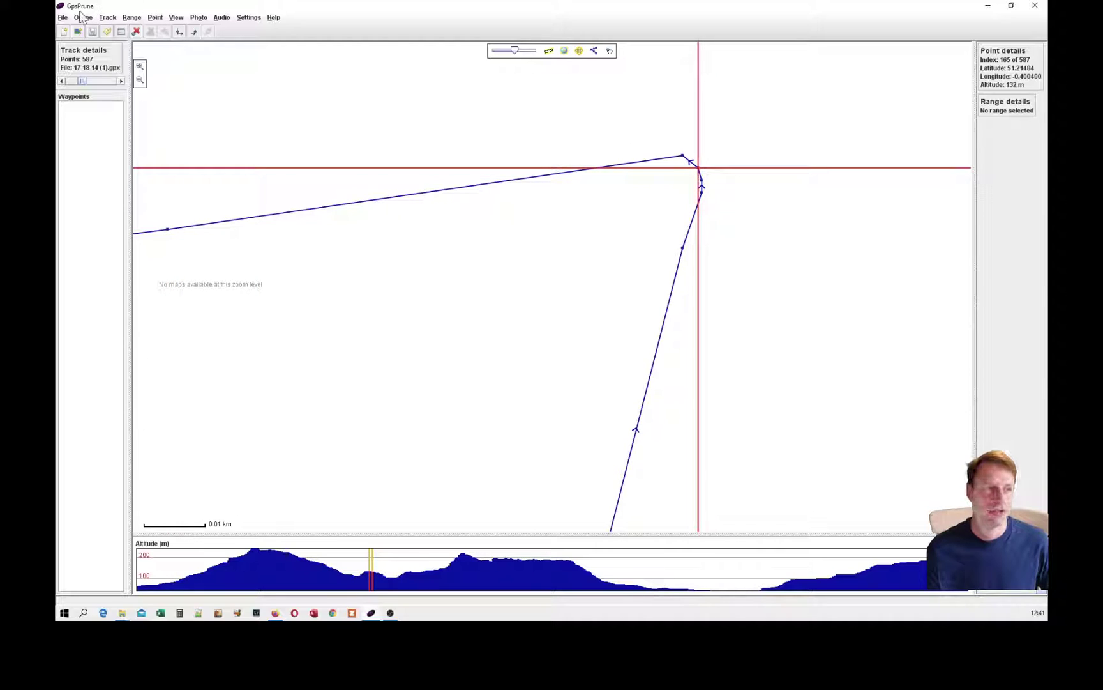
# Undo the last seven edits, then delete only the turn's corner point, leaving 589 points
pyautogui.click(121, 32)
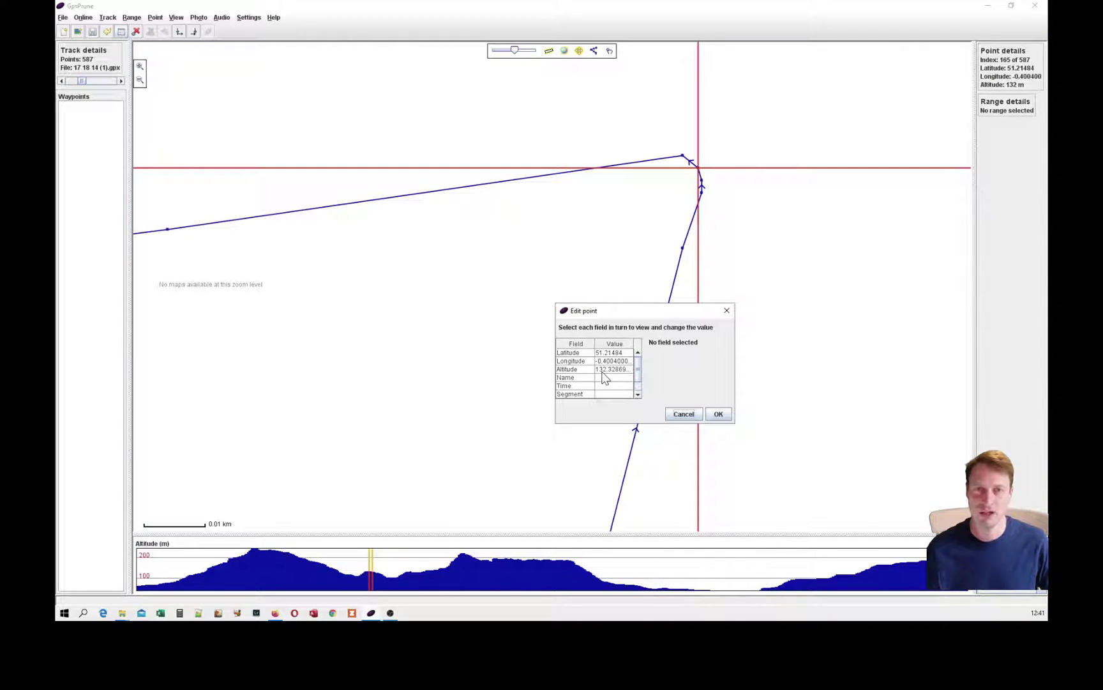
pyautogui.click(683, 414)
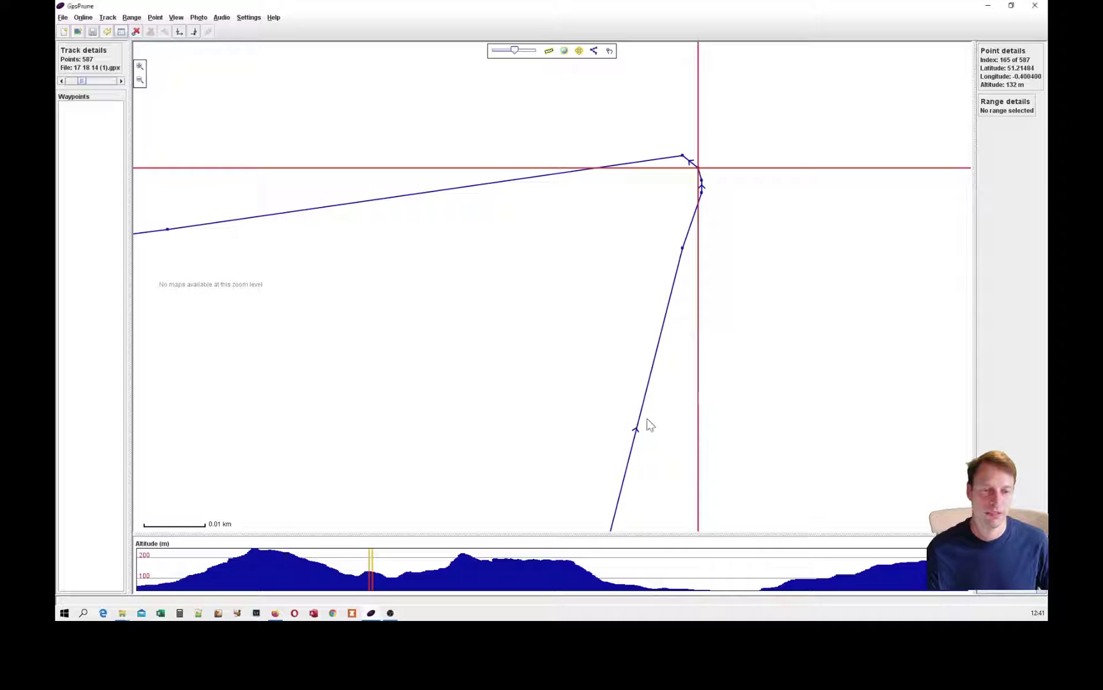
pyautogui.click(107, 32)
pyautogui.click(580, 393)
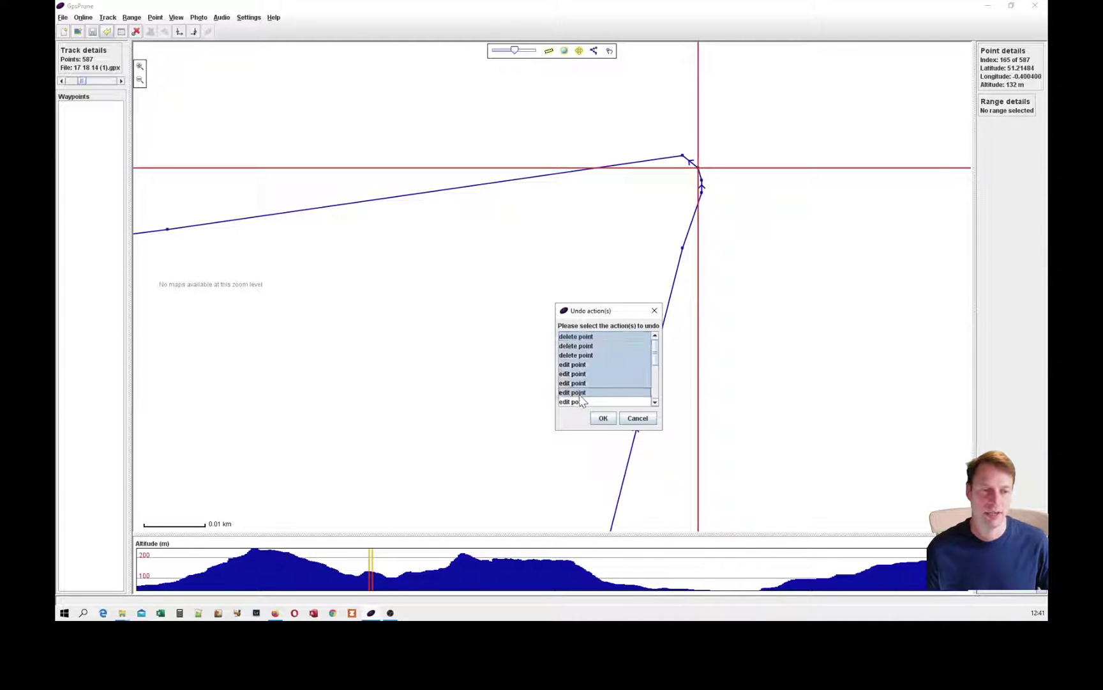
pyautogui.click(603, 419)
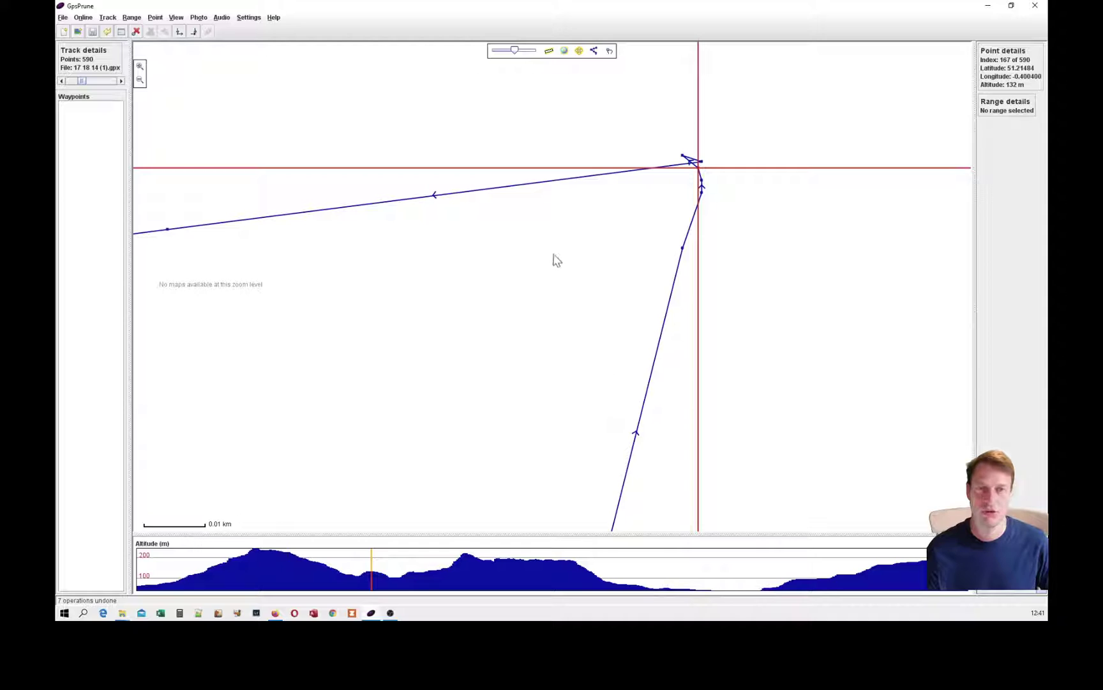
pyautogui.click(697, 159)
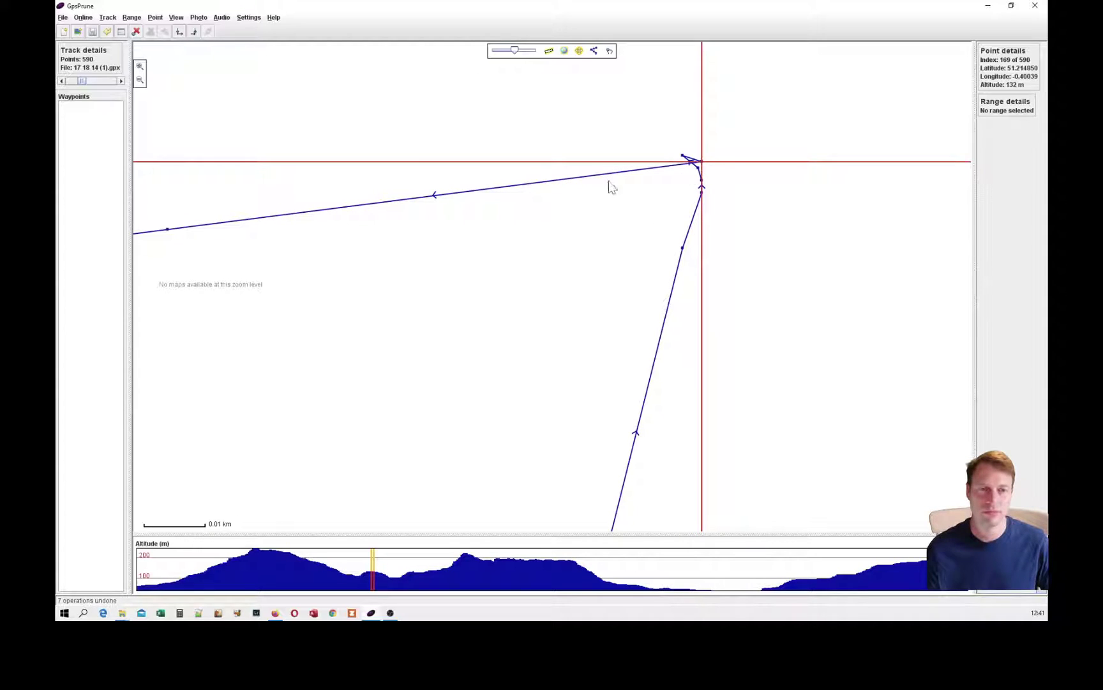
pyautogui.click(136, 31)
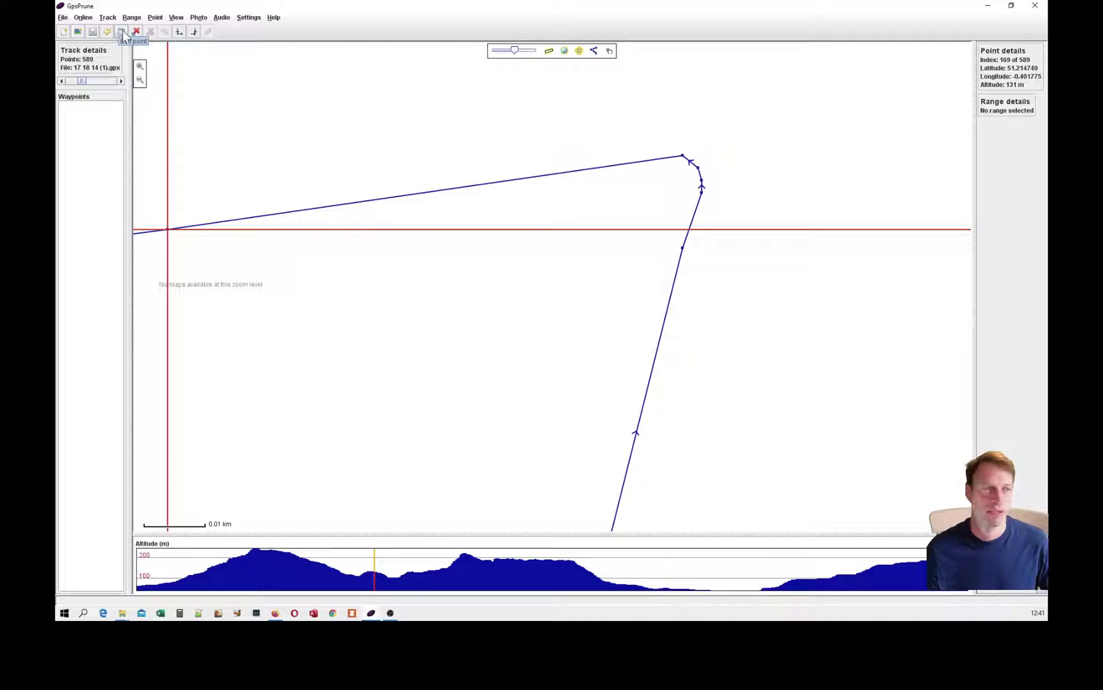
# Zoom out to the 0.5 km scale and pan along Guildford Road and south through the woods
pyautogui.scroll(-4, 380, 185)
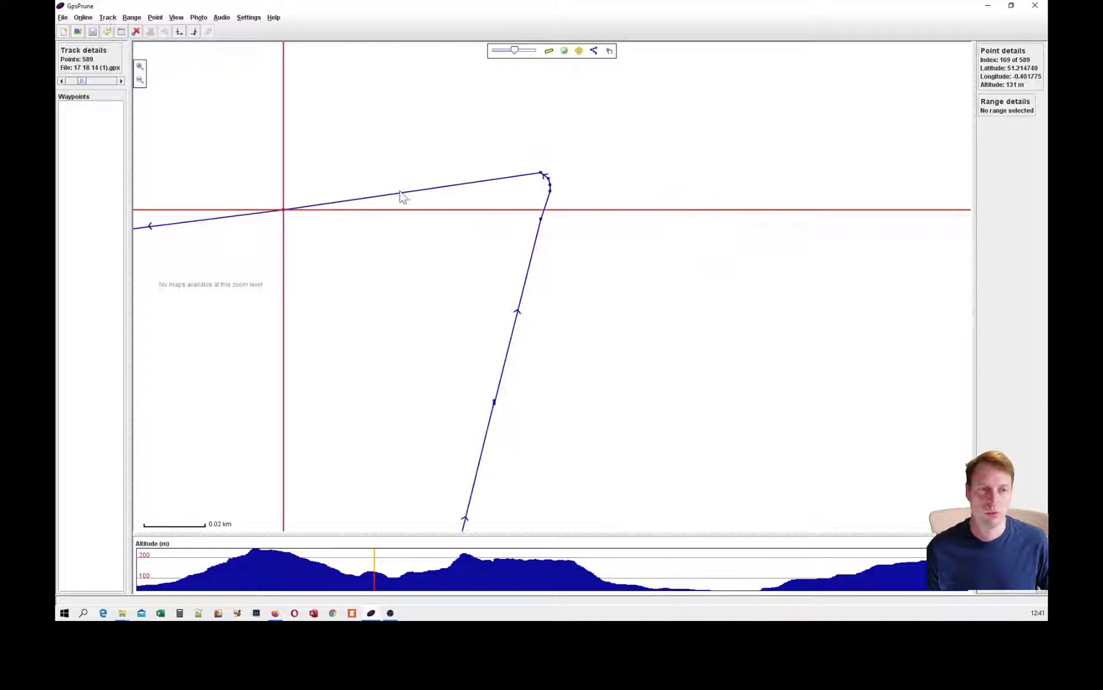
pyautogui.moveTo(332, 228); pyautogui.dragTo(531, 191)
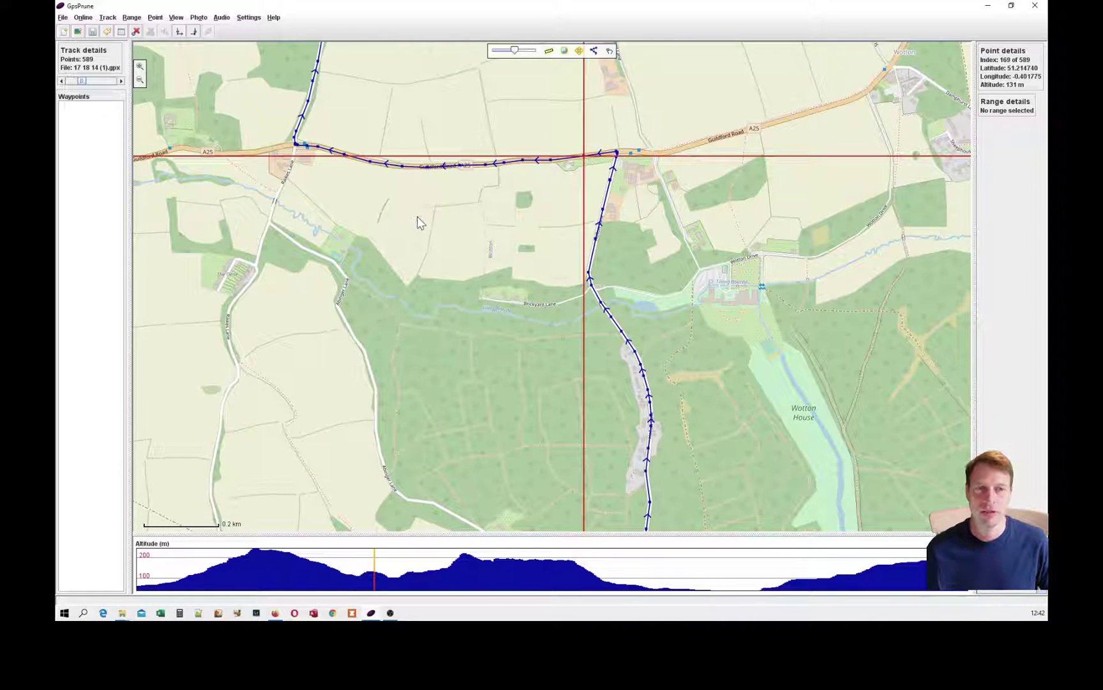
pyautogui.scroll(-1, 413, 214)
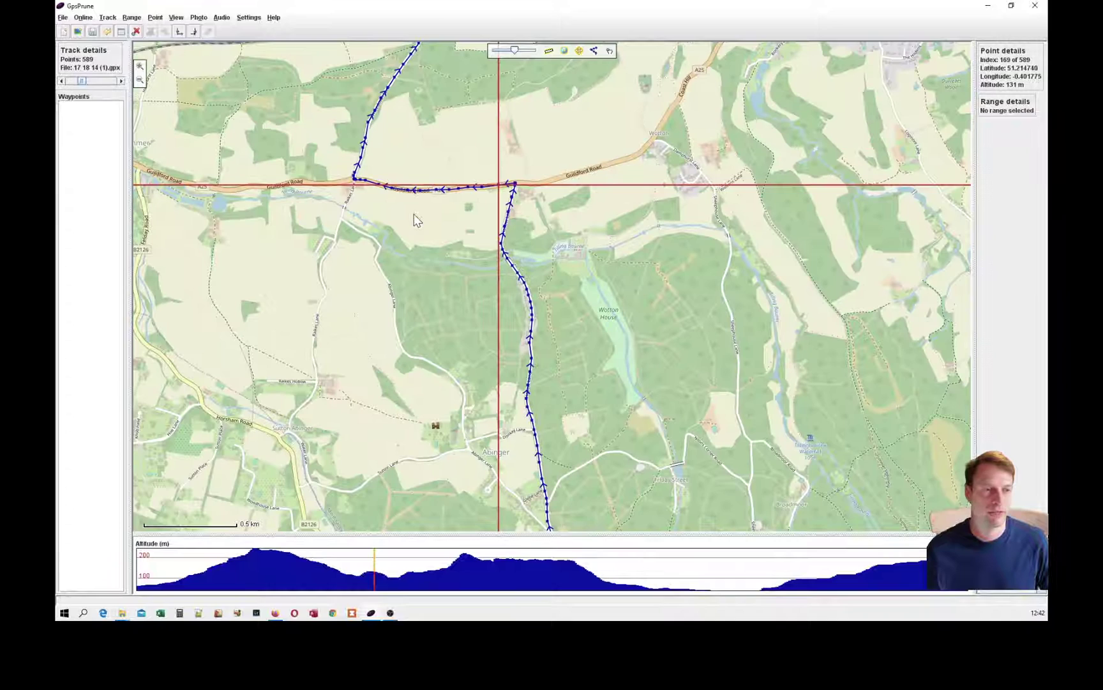
pyautogui.moveTo(427, 260); pyautogui.dragTo(414, 169)
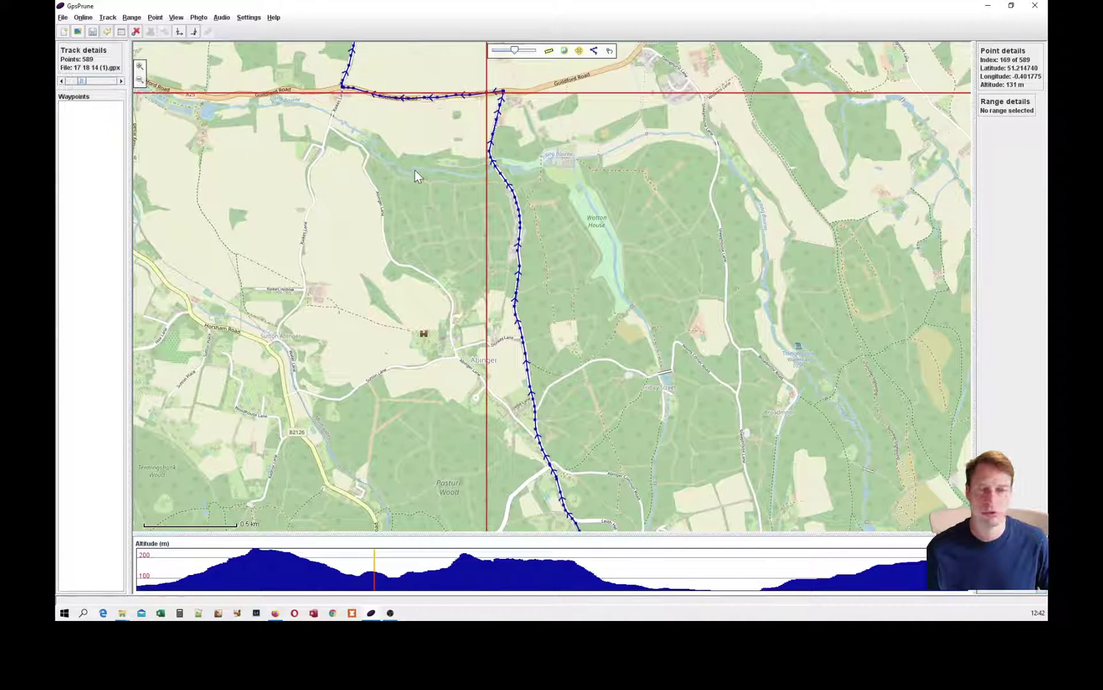
# Compress the track with only Nearby point removal, deleting 268 points to leave 321, then zoom into Whitedown Lane
pyautogui.click(109, 19)
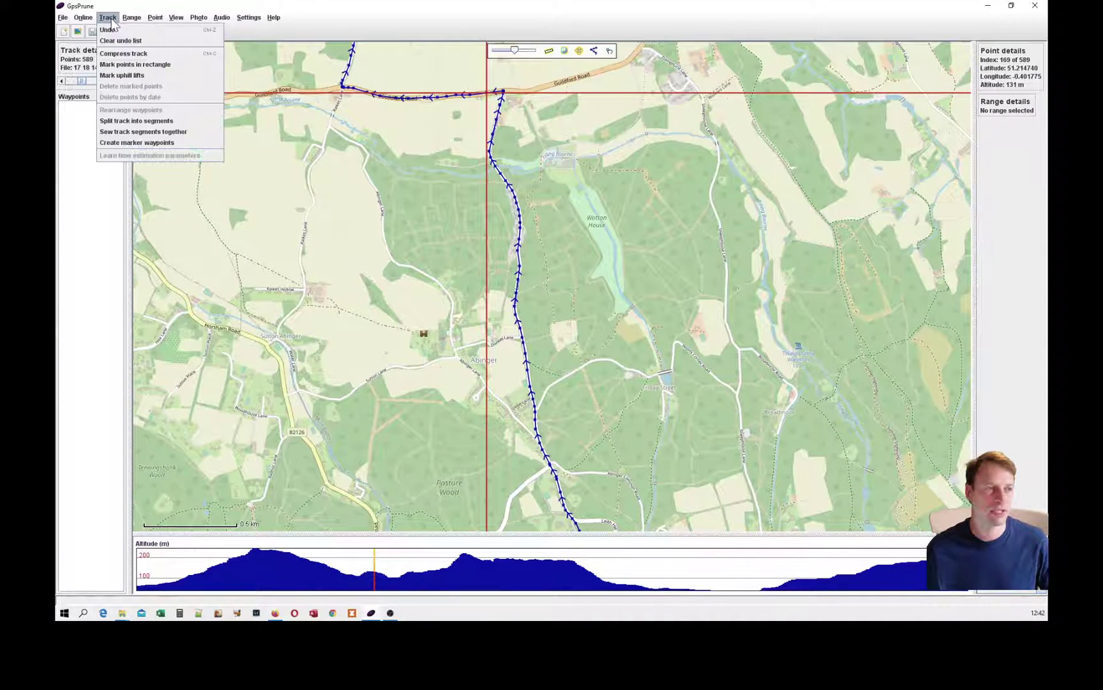
pyautogui.click(118, 54)
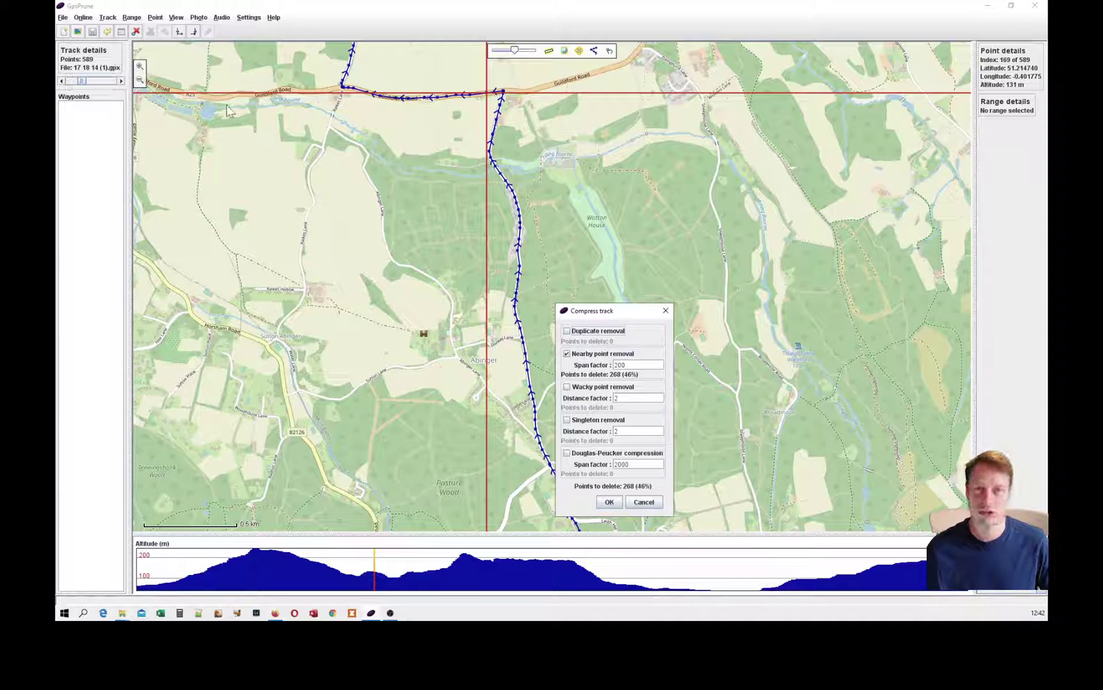
pyautogui.click(567, 331)
pyautogui.click(567, 353)
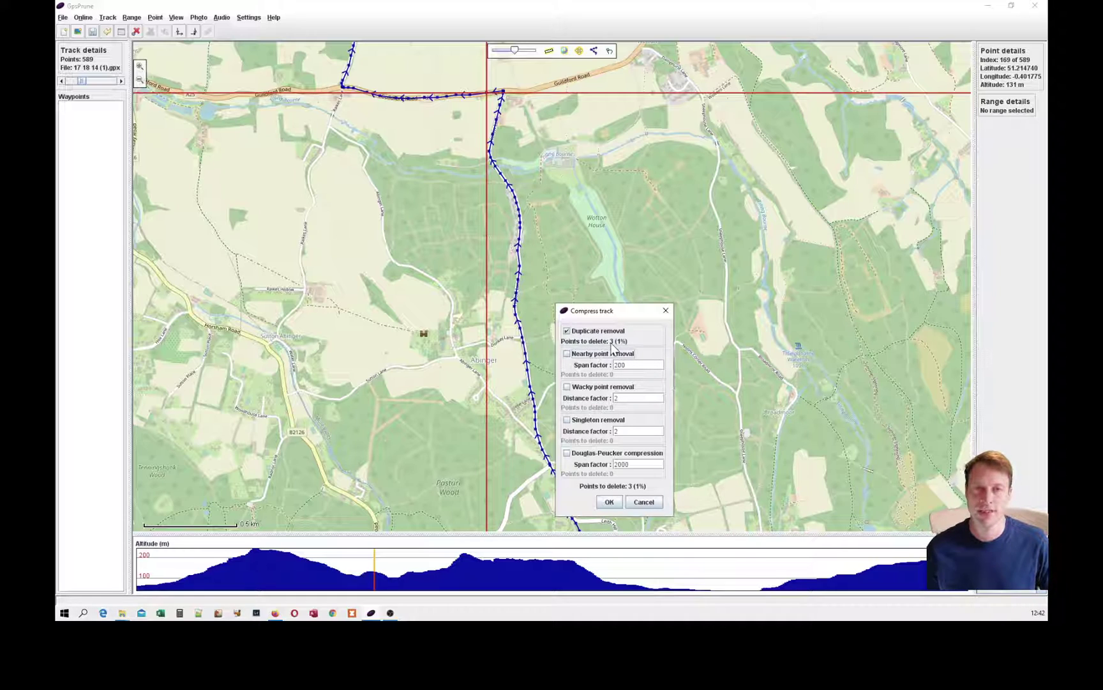
pyautogui.click(567, 331)
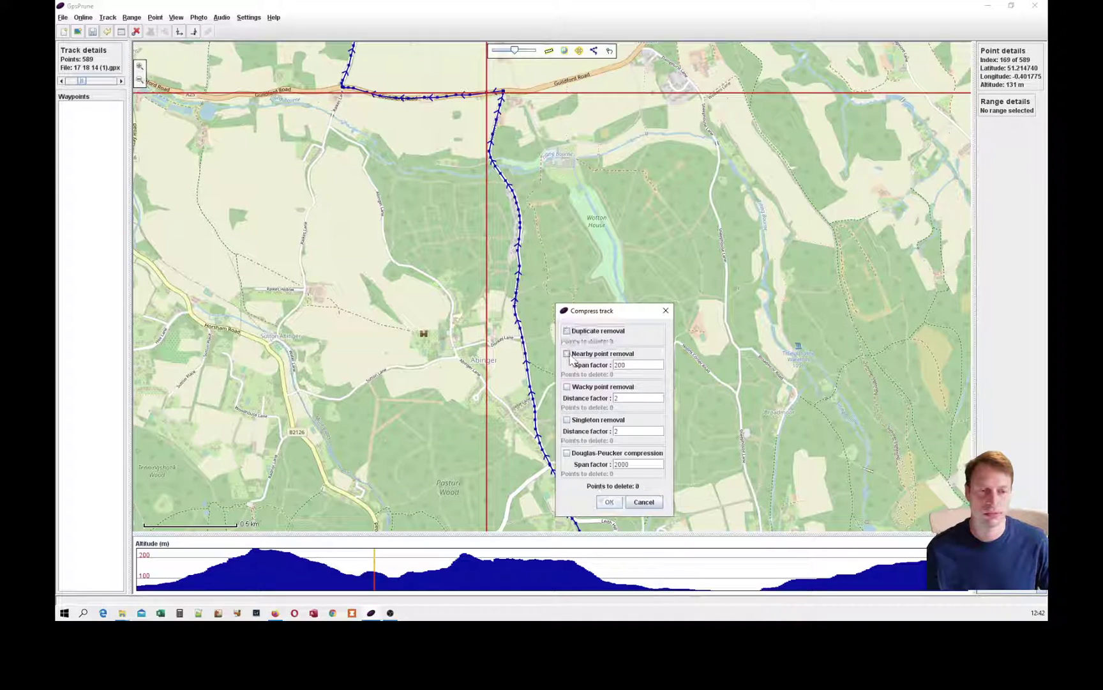
pyautogui.click(567, 354)
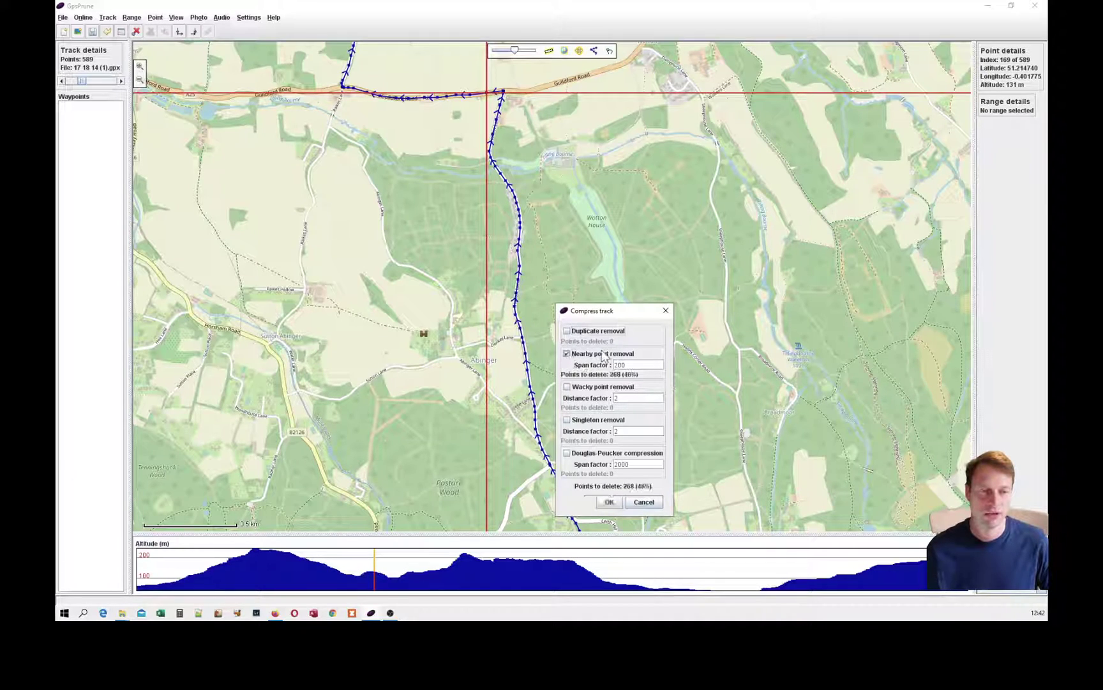
pyautogui.click(610, 502)
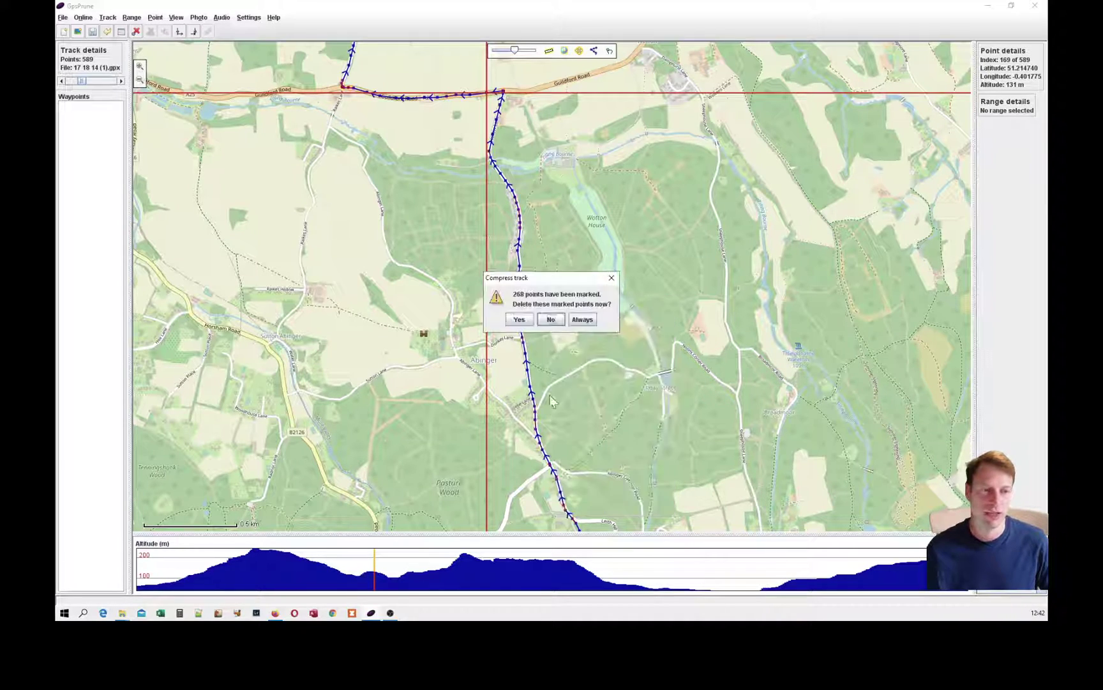
pyautogui.click(530, 323)
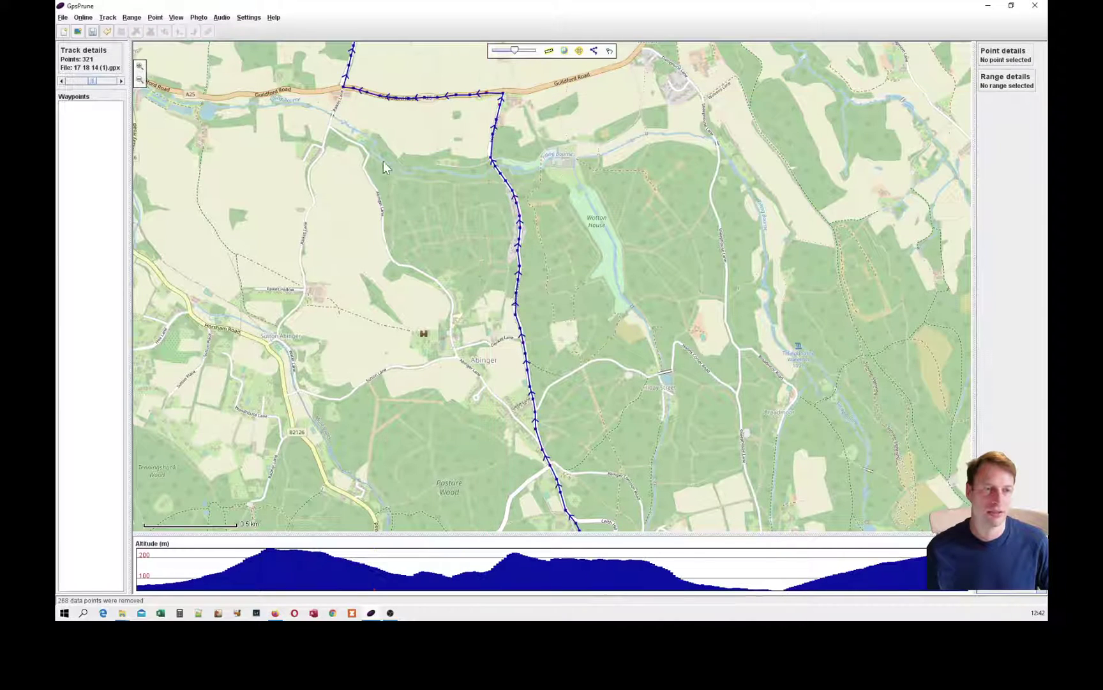
pyautogui.moveTo(382, 161); pyautogui.dragTo(462, 452)
pyautogui.scroll(3, 487, 210)
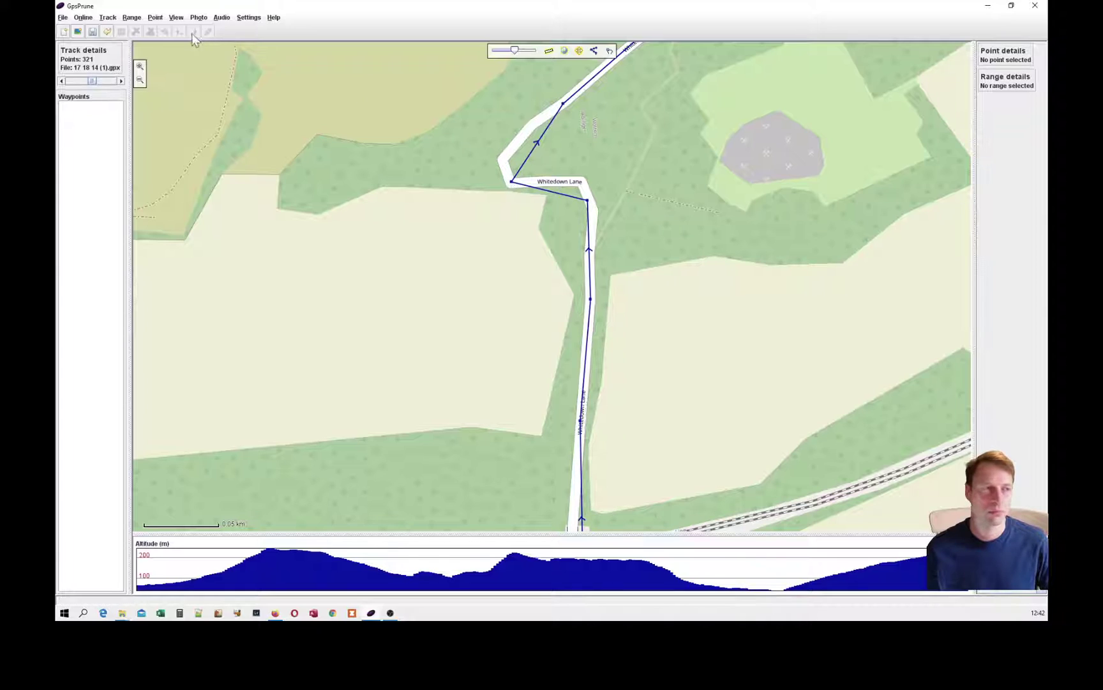
# Undo the 268-point compression, restoring 589 points
pyautogui.click(107, 17)
pyautogui.click(127, 32)
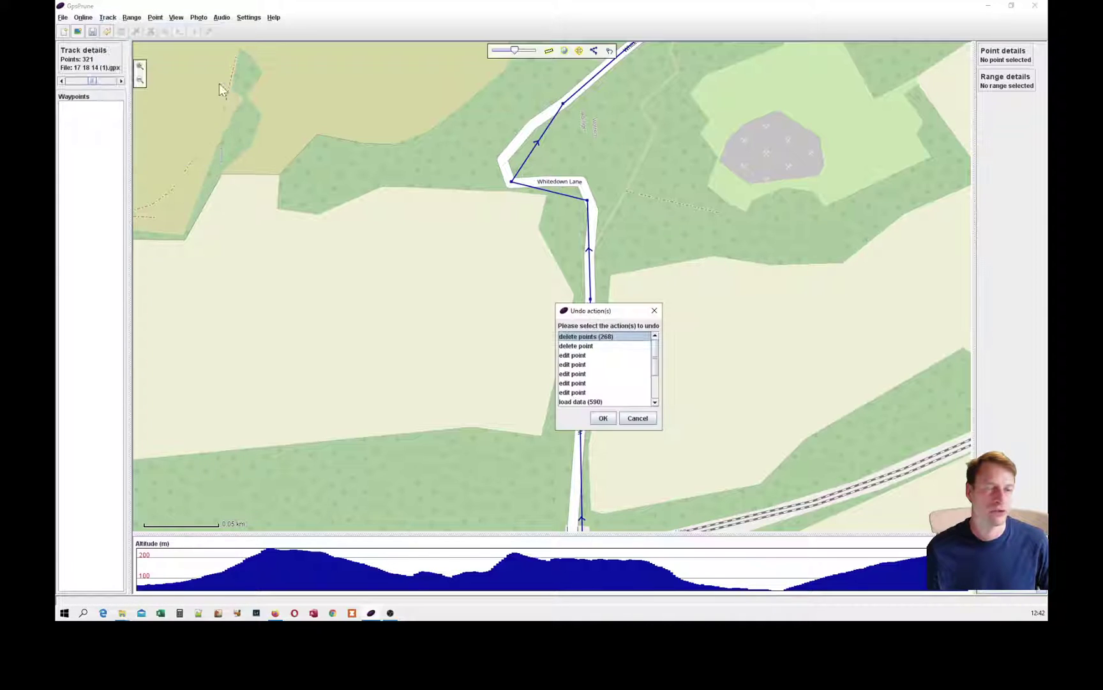
pyautogui.click(602, 418)
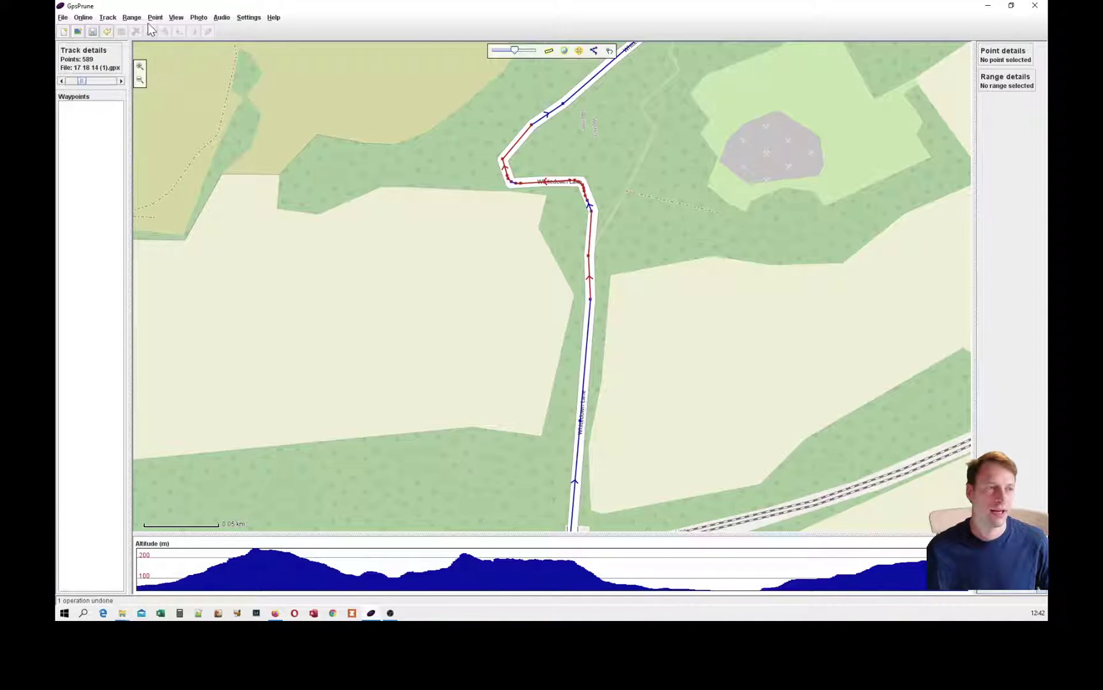
# Run Douglas-Peucker track compression instead of Nearby point removal, marking 416 points for deletion
pyautogui.click(104, 18)
pyautogui.click(122, 54)
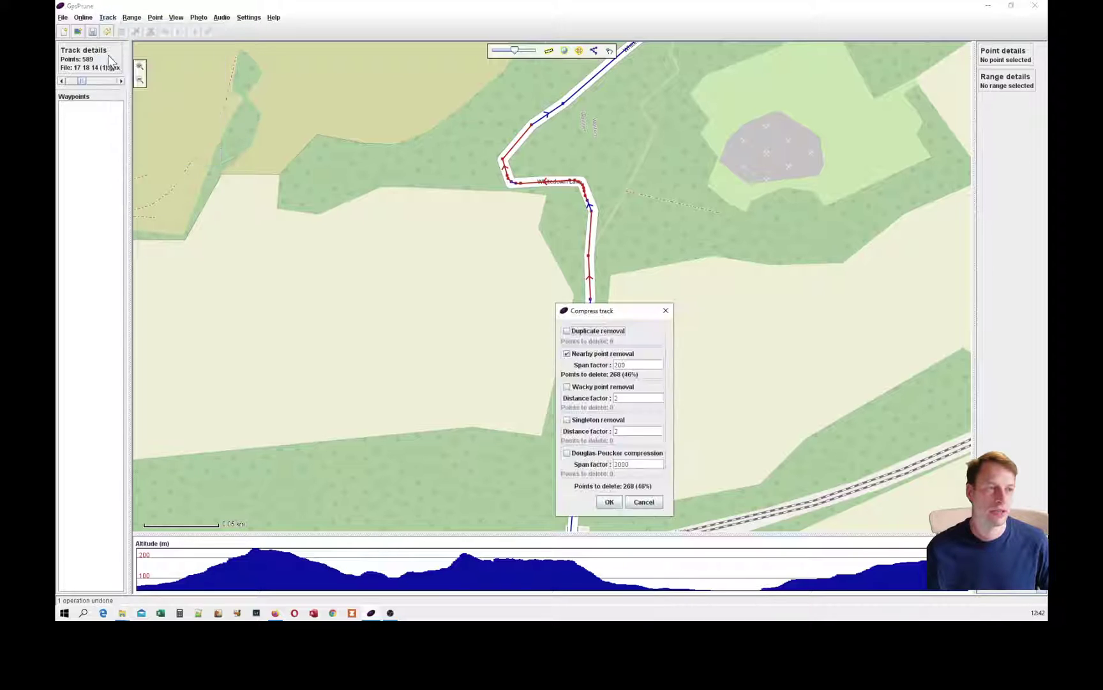
pyautogui.click(568, 353)
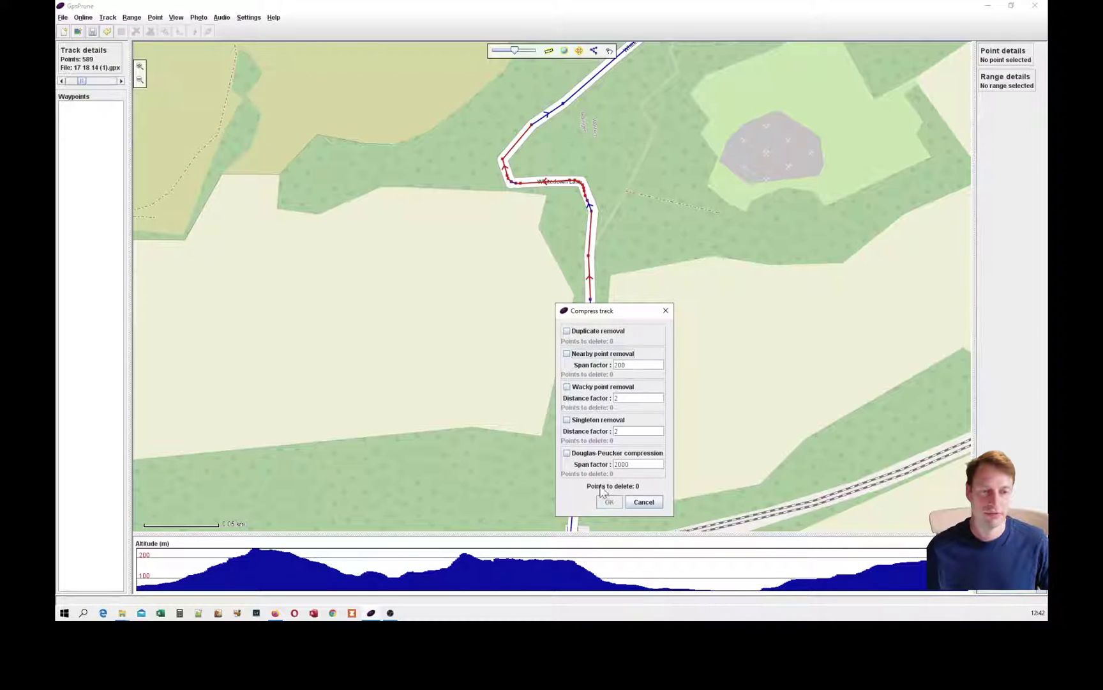
pyautogui.click(567, 452)
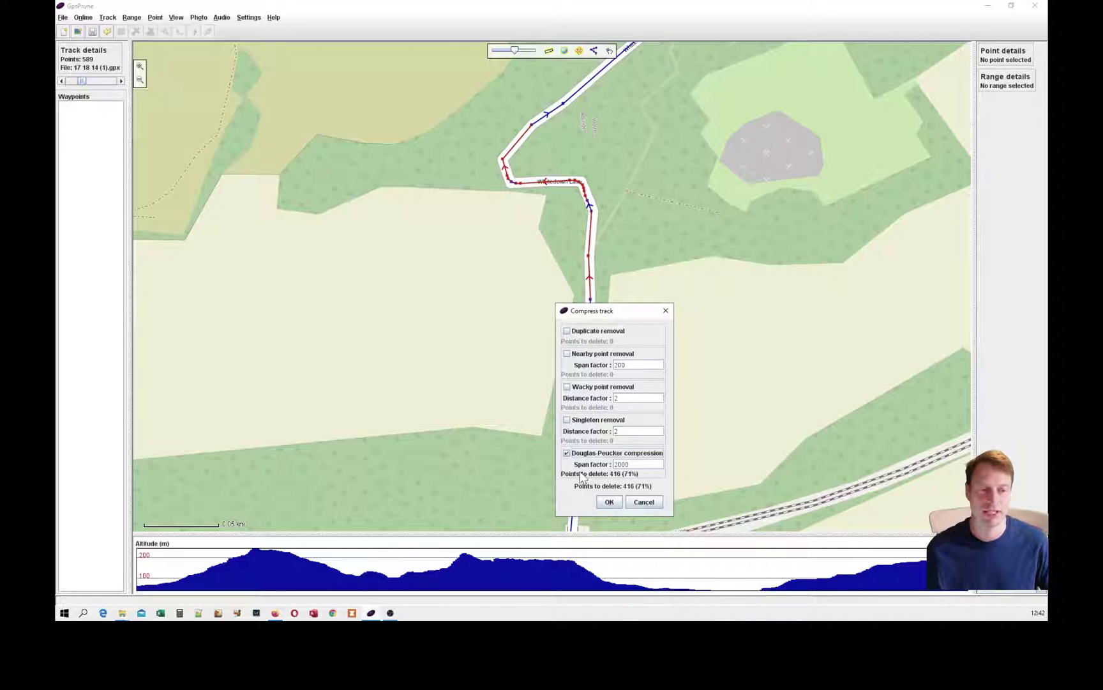
pyautogui.click(608, 504)
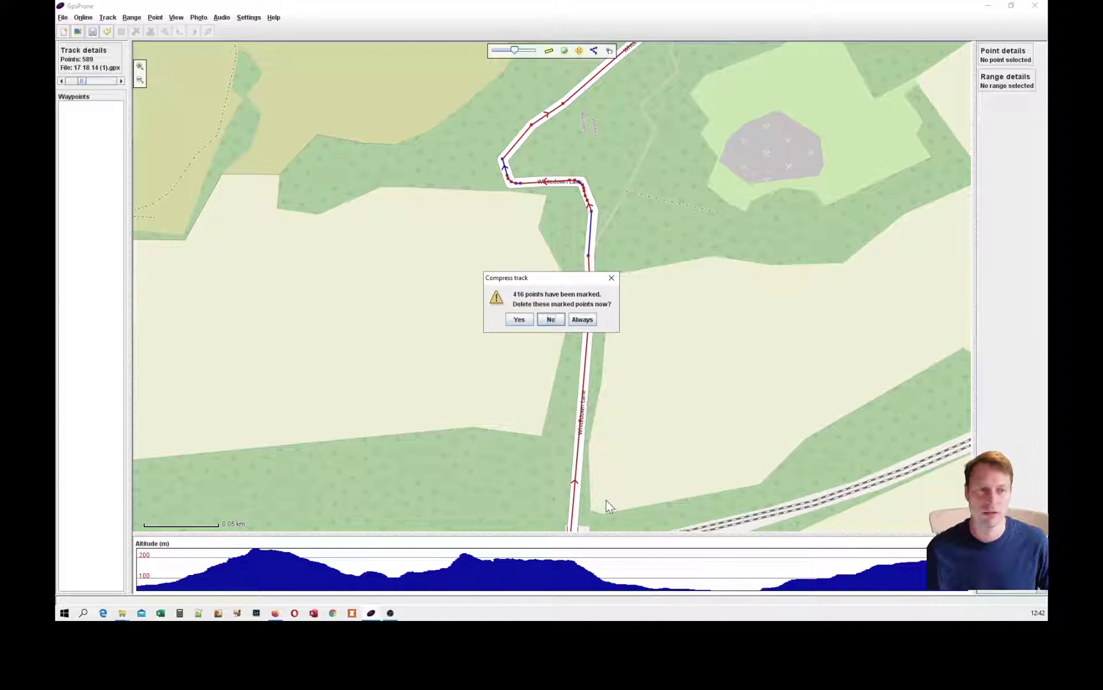
# Confirm deleting the 416 compressed points, then bring up the Track menu's undo action list
pyautogui.click(523, 321)
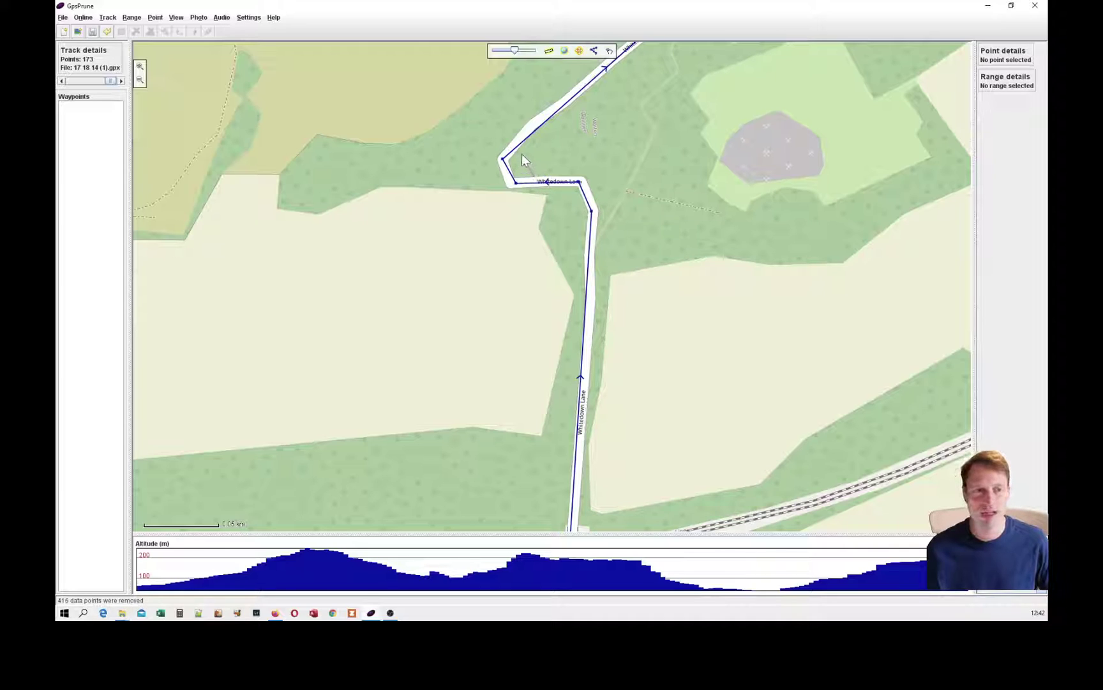
pyautogui.scroll(-1, 474, 211)
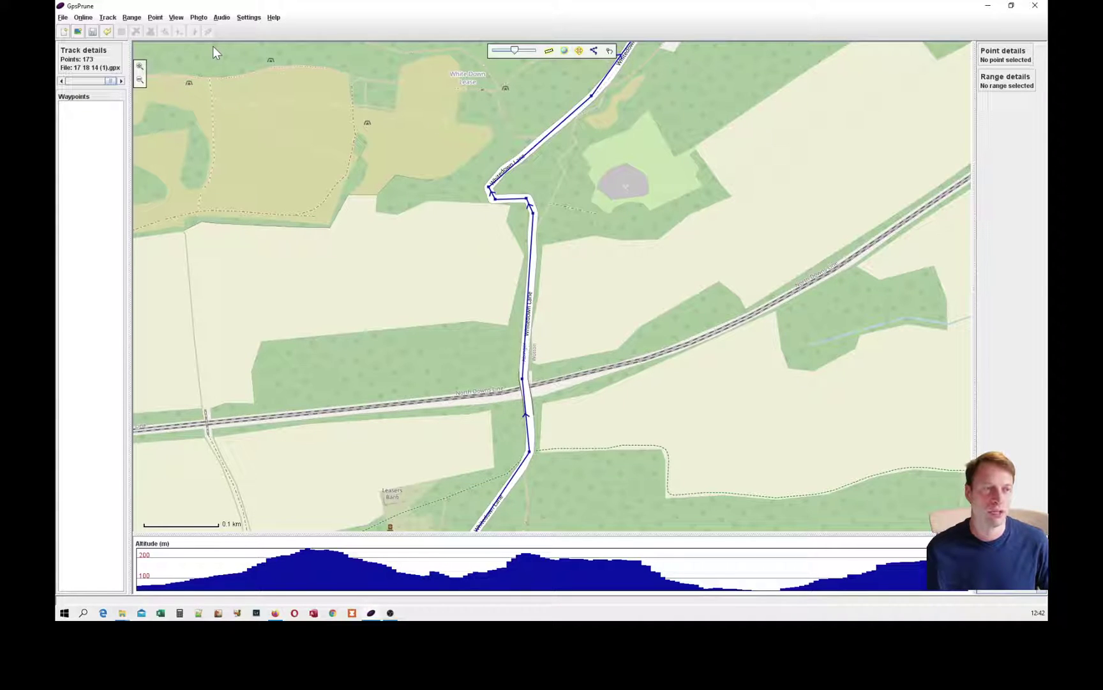
pyautogui.click(109, 17)
pyautogui.click(118, 30)
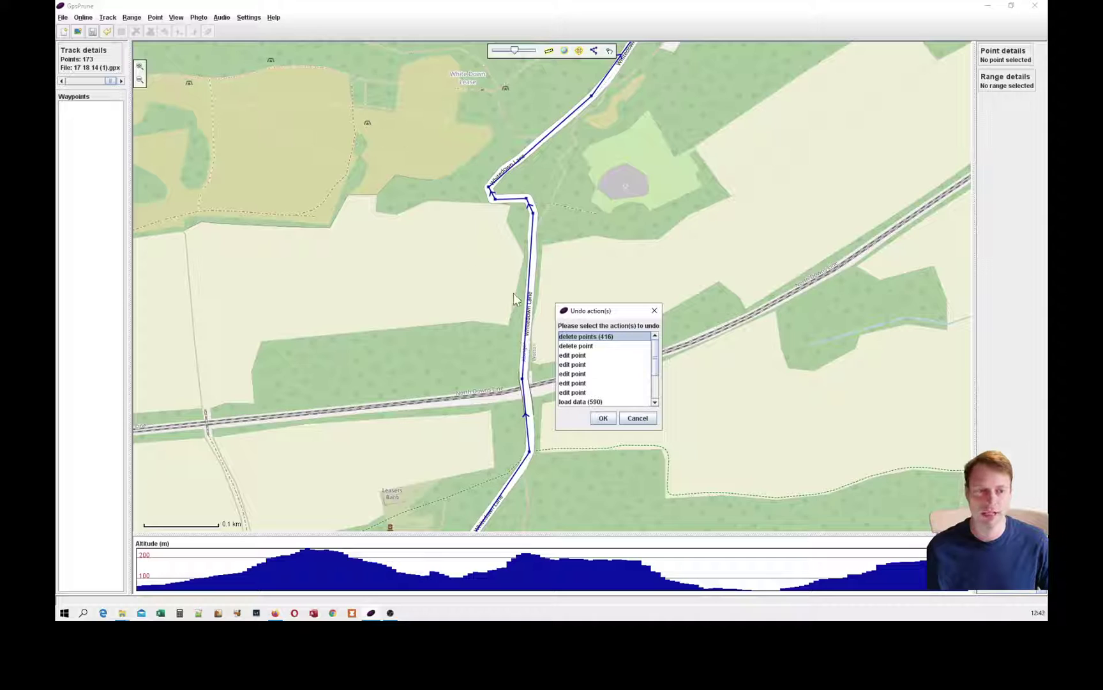
# Undo the 'delete points (416)' action, restoring the track to 589 points
pyautogui.click(603, 418)
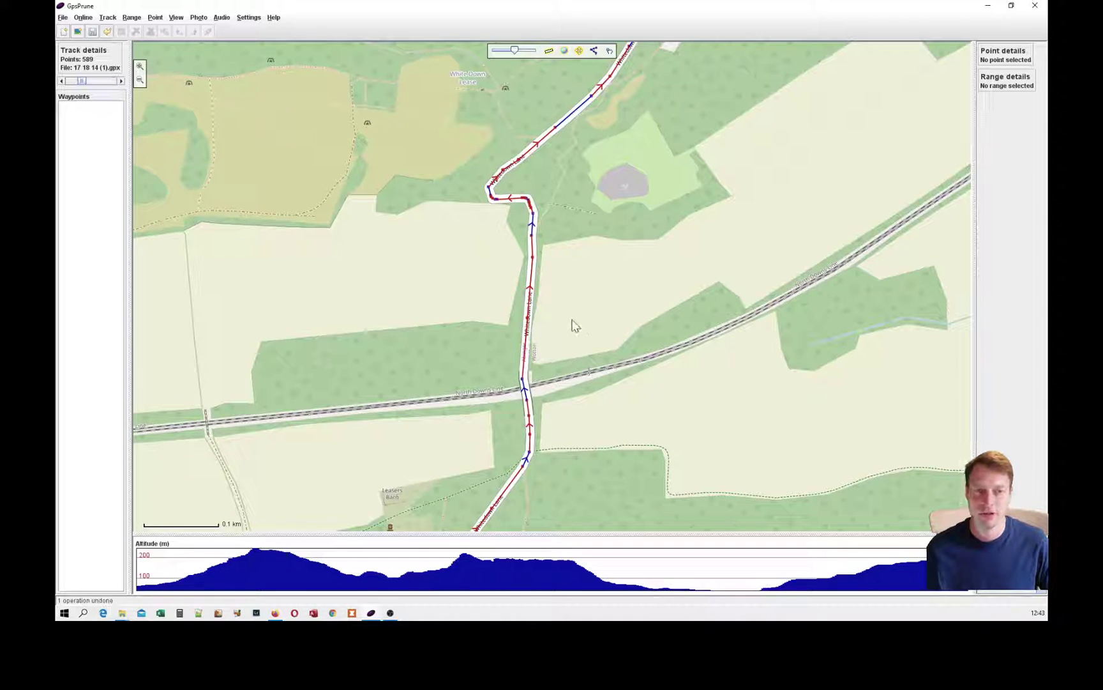
pyautogui.scroll(-1, 573, 326)
pyautogui.scroll(-1, 572, 325)
# Pan along the track's northern turn and its eastward leg
pyautogui.moveTo(622, 46); pyautogui.dragTo(488, 307)
pyautogui.scroll(1, 572, 217)
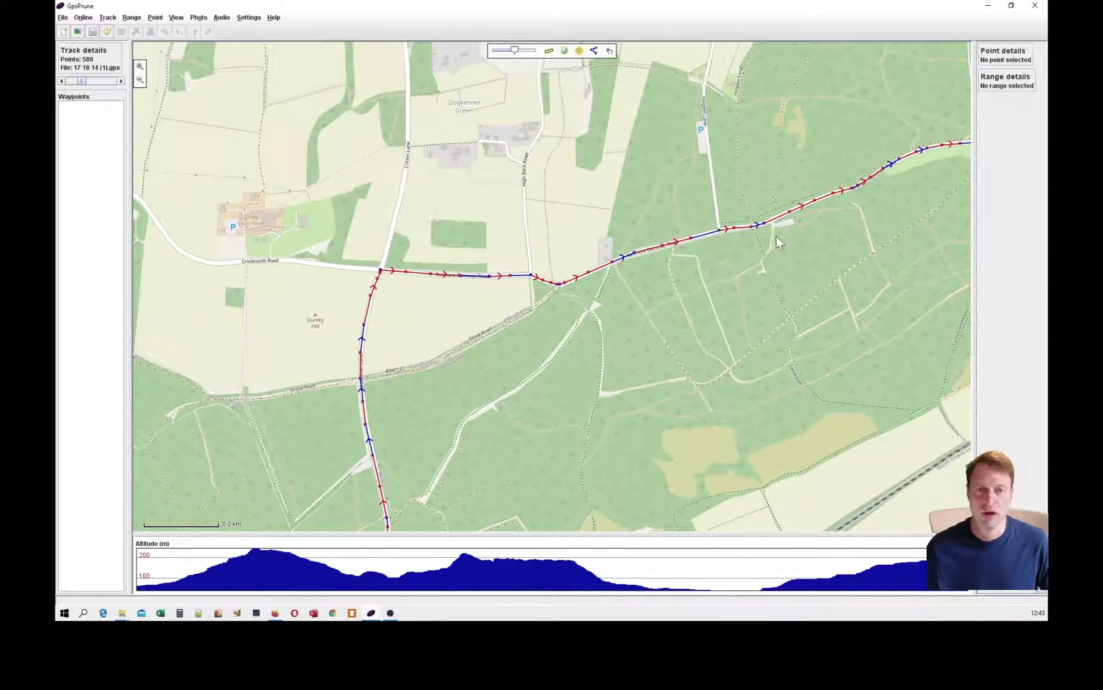
pyautogui.moveTo(776, 235); pyautogui.dragTo(508, 251)
pyautogui.scroll(-1, 672, 274)
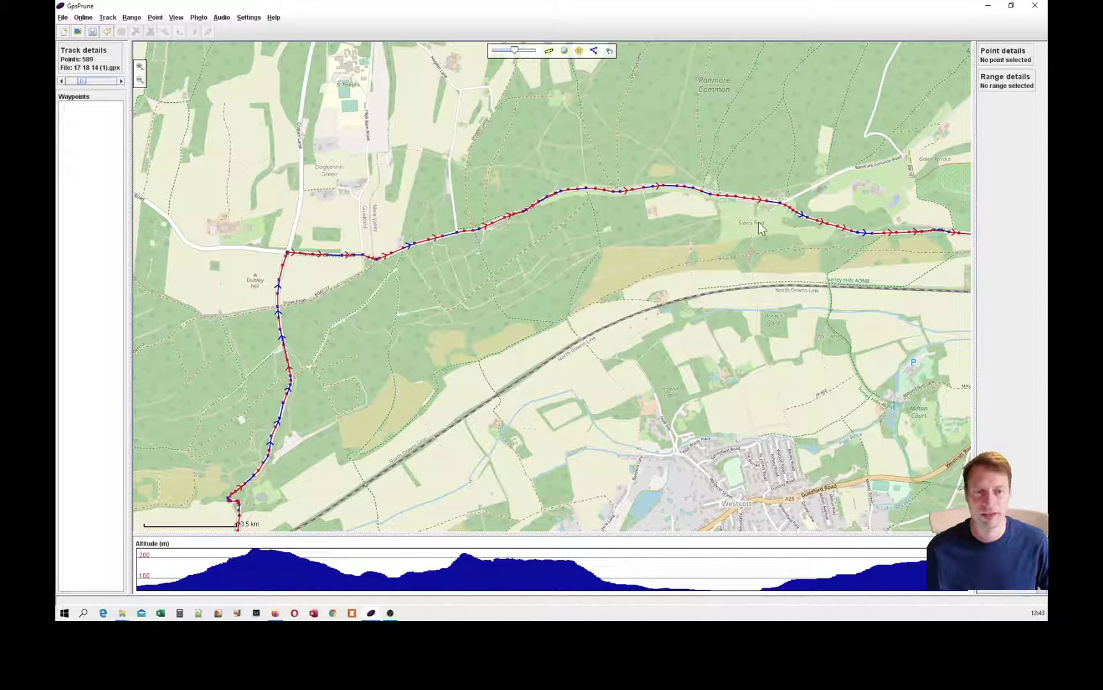
pyautogui.scroll(-1, 759, 222)
# Follow the route past Dorking and Westhumble, zooming in on the Burford Bridge roundabout
pyautogui.moveTo(758, 236); pyautogui.dragTo(562, 192)
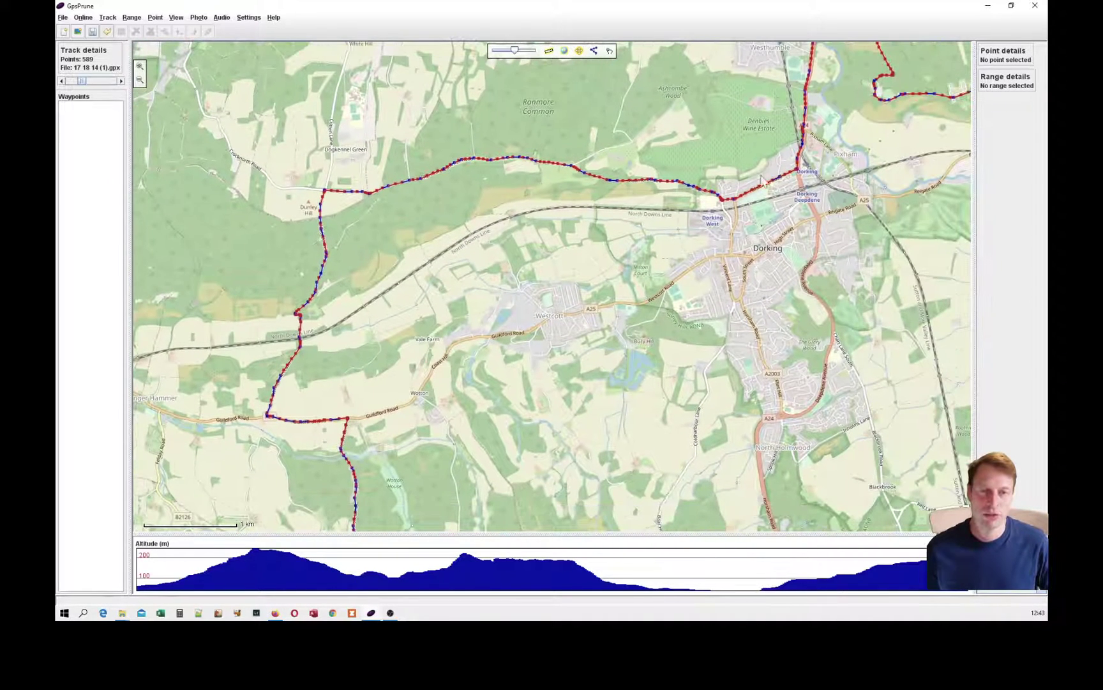
pyautogui.moveTo(853, 116); pyautogui.dragTo(789, 219)
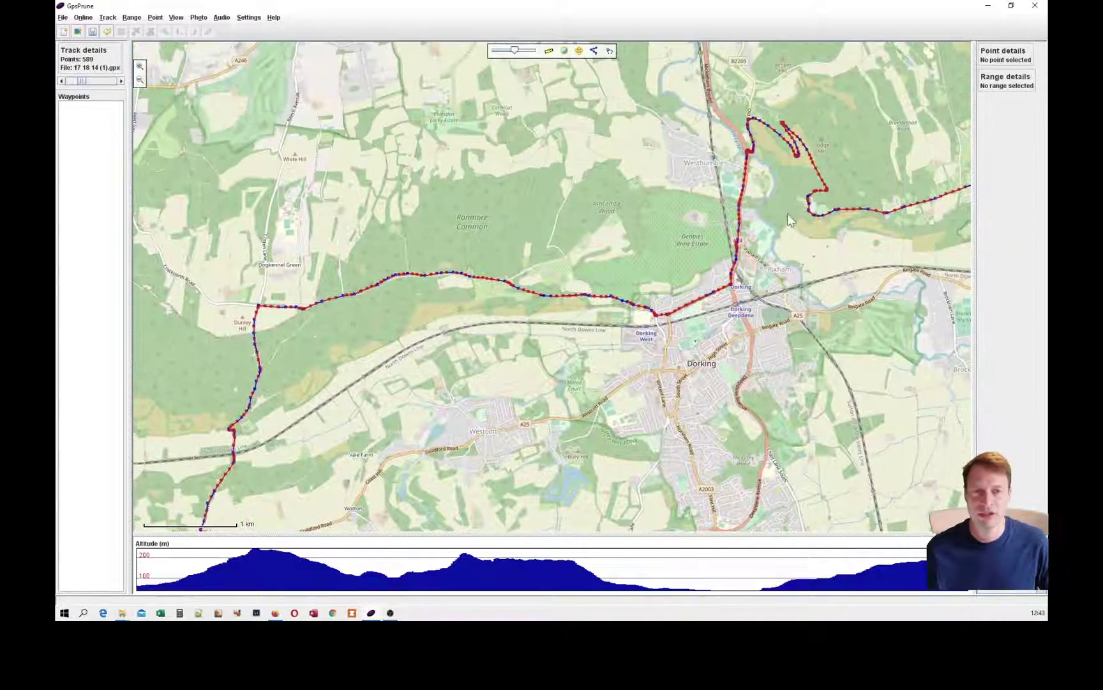
pyautogui.scroll(1, 789, 212)
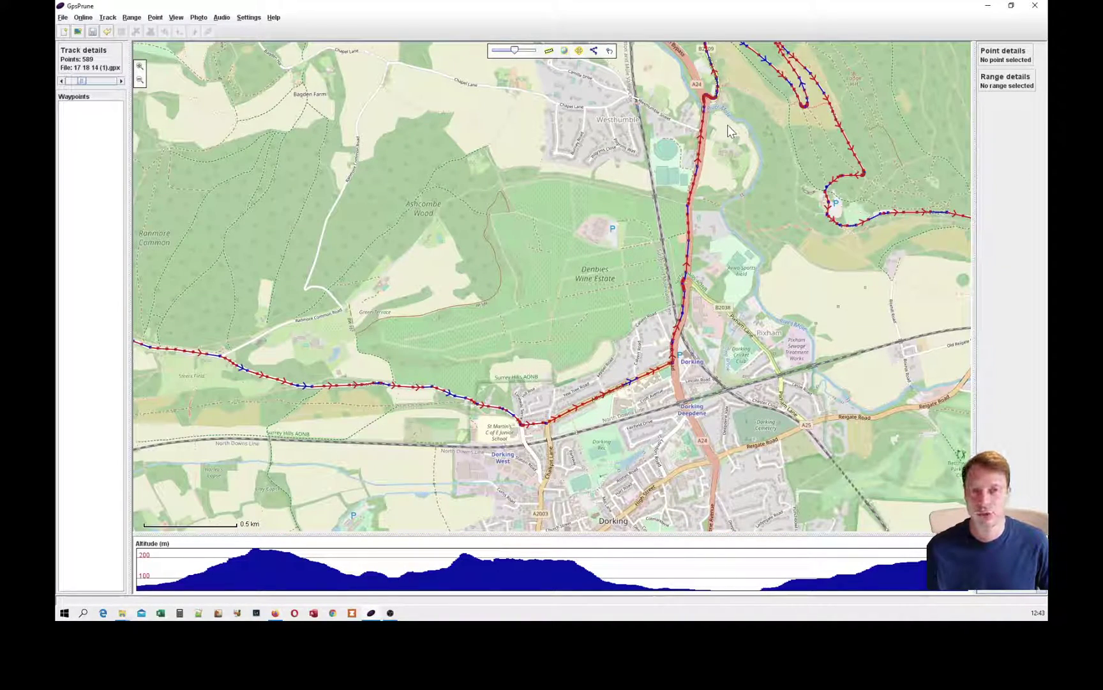
pyautogui.scroll(1, 864, 187)
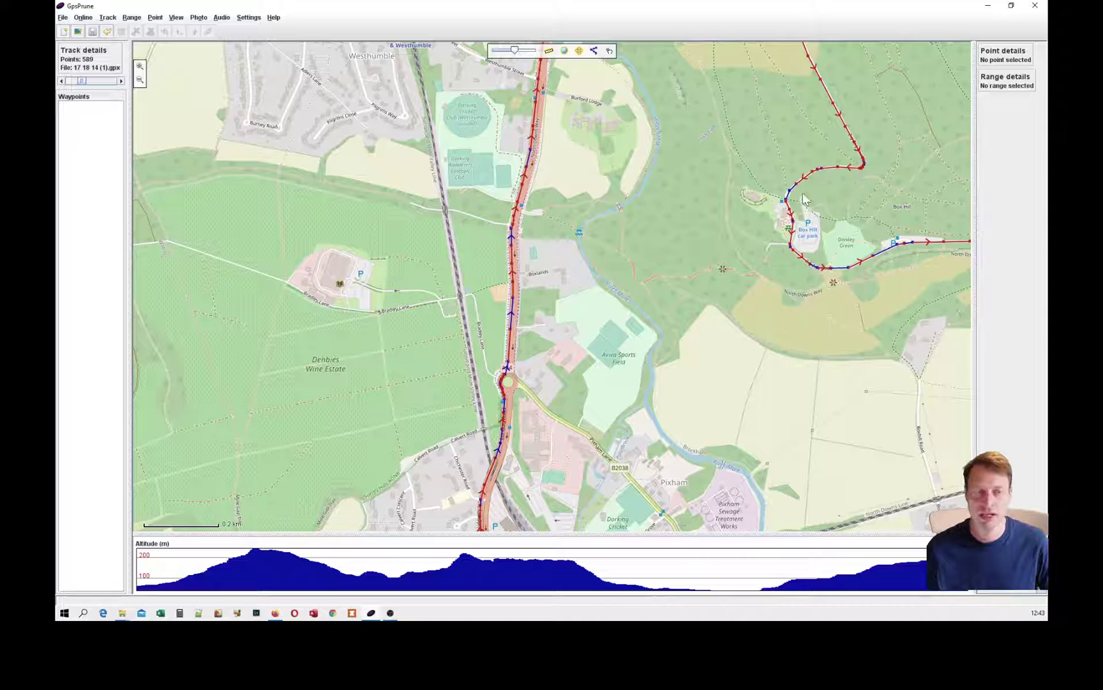
pyautogui.scroll(-1, 804, 199)
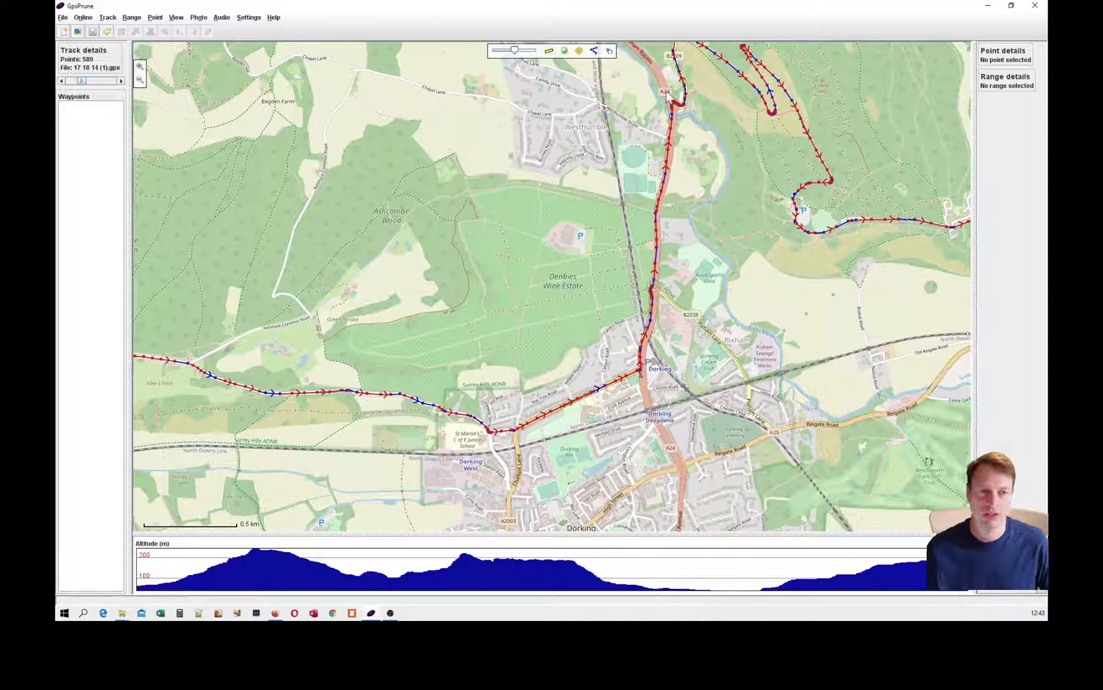
pyautogui.scroll(3, 825, 211)
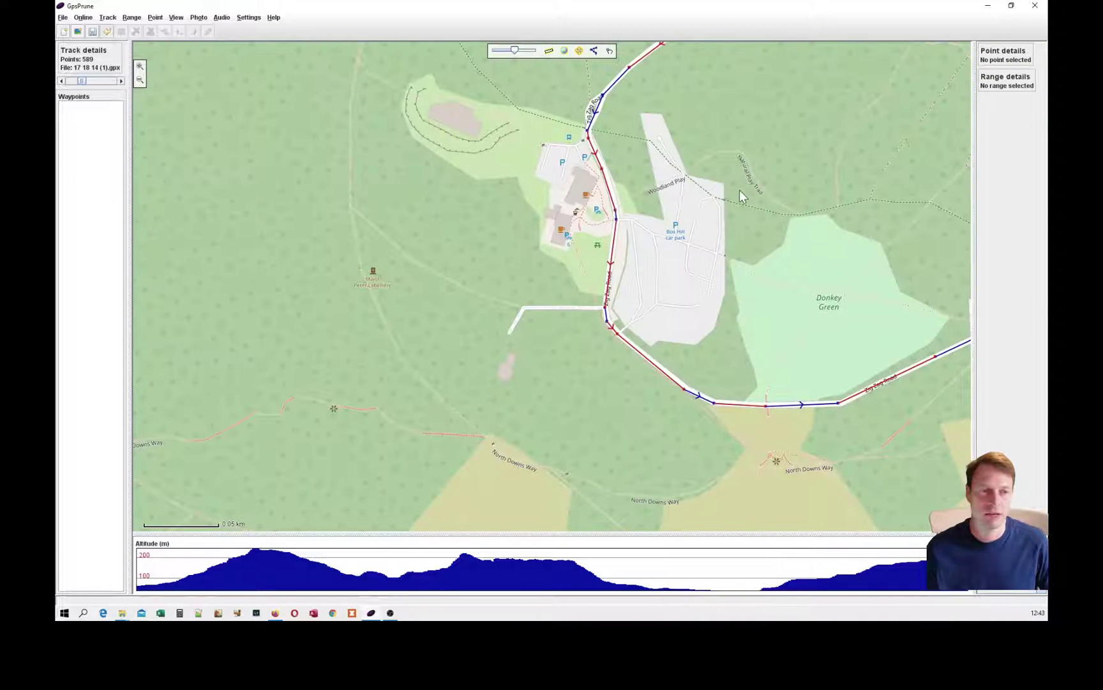
pyautogui.moveTo(540, 116); pyautogui.dragTo(842, 429)
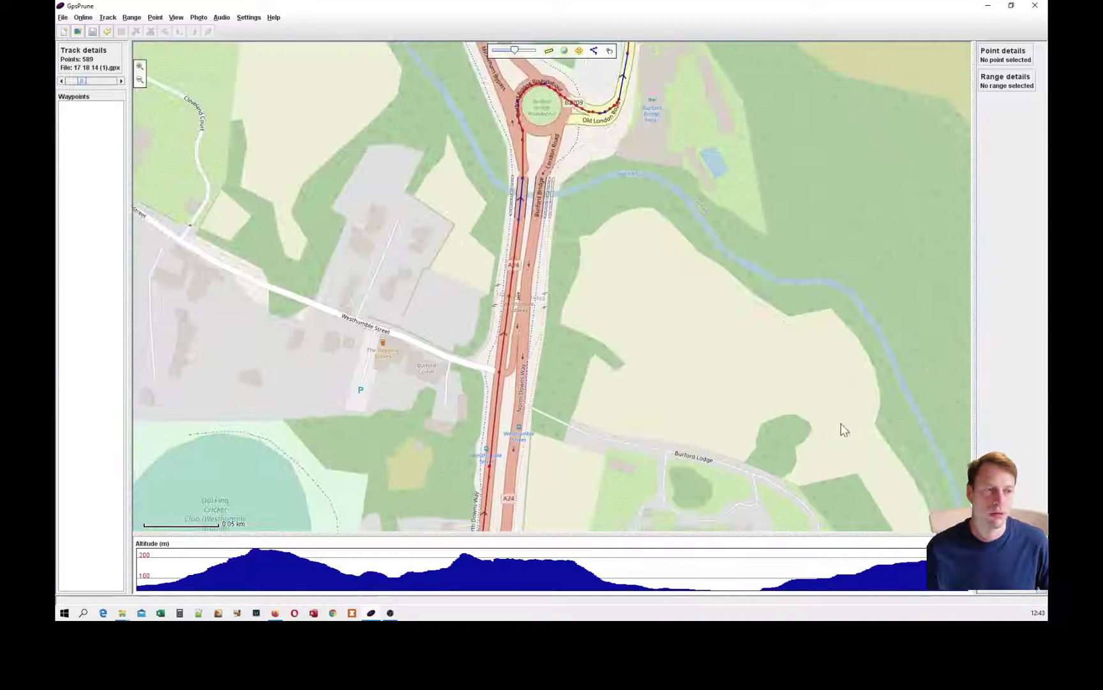
pyautogui.scroll(2, 652, 239)
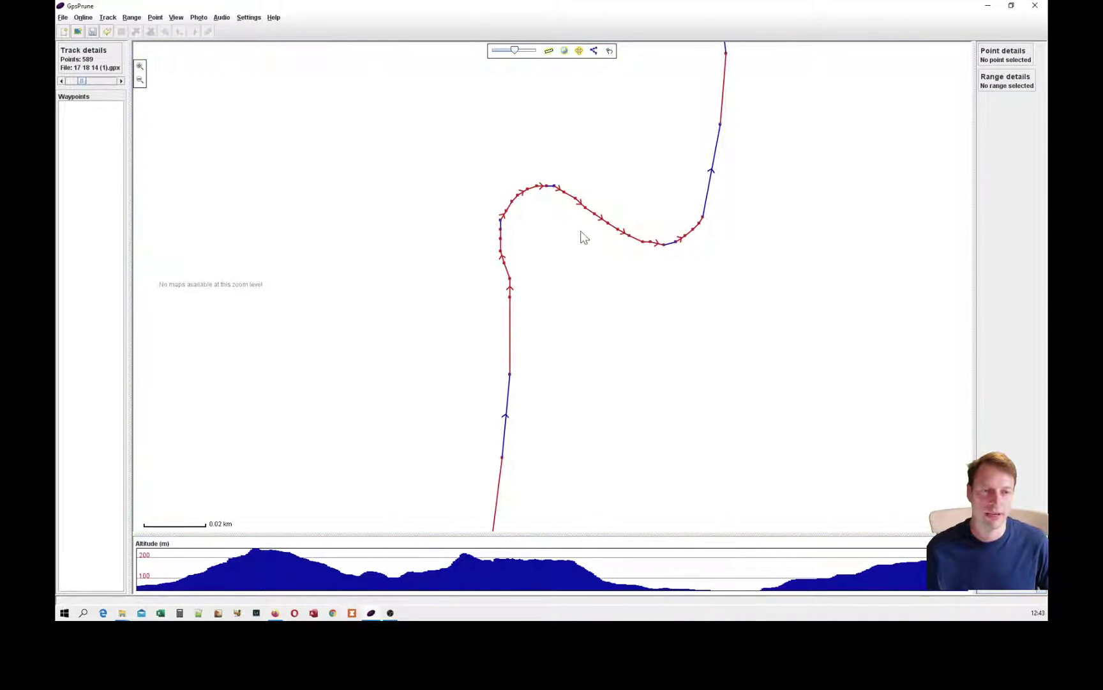
# Turn on map edit mode and nudge roundabout point 433 slightly lower into place
pyautogui.scroll(1, 584, 223)
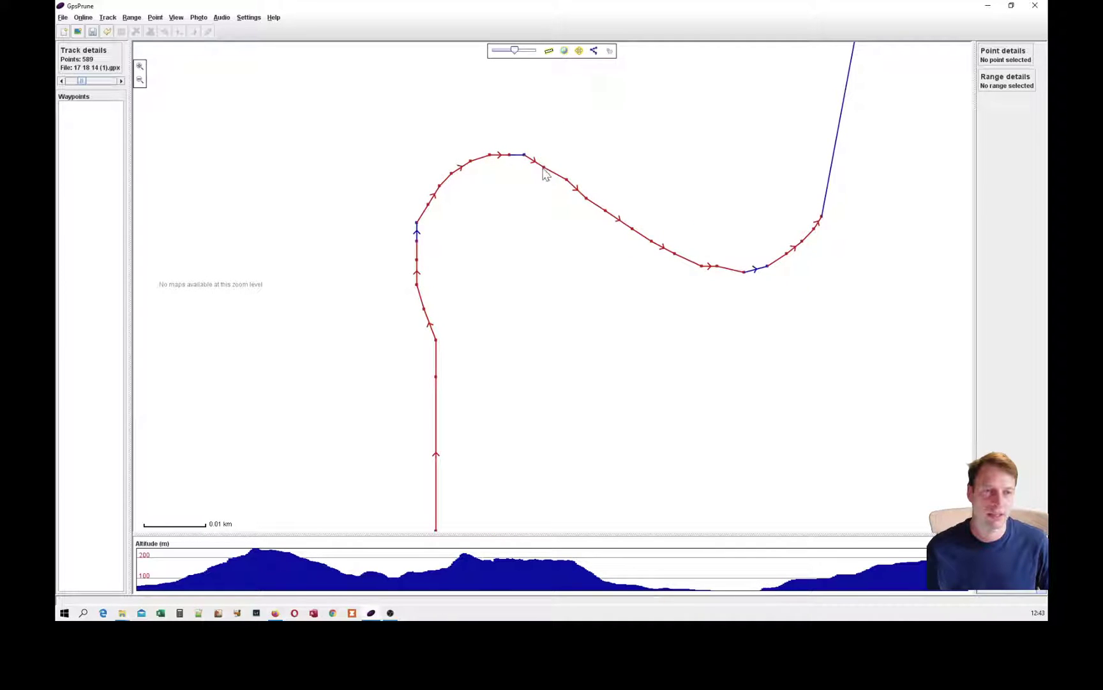
pyautogui.moveTo(546, 175); pyautogui.dragTo(546, 163)
pyautogui.click(609, 50)
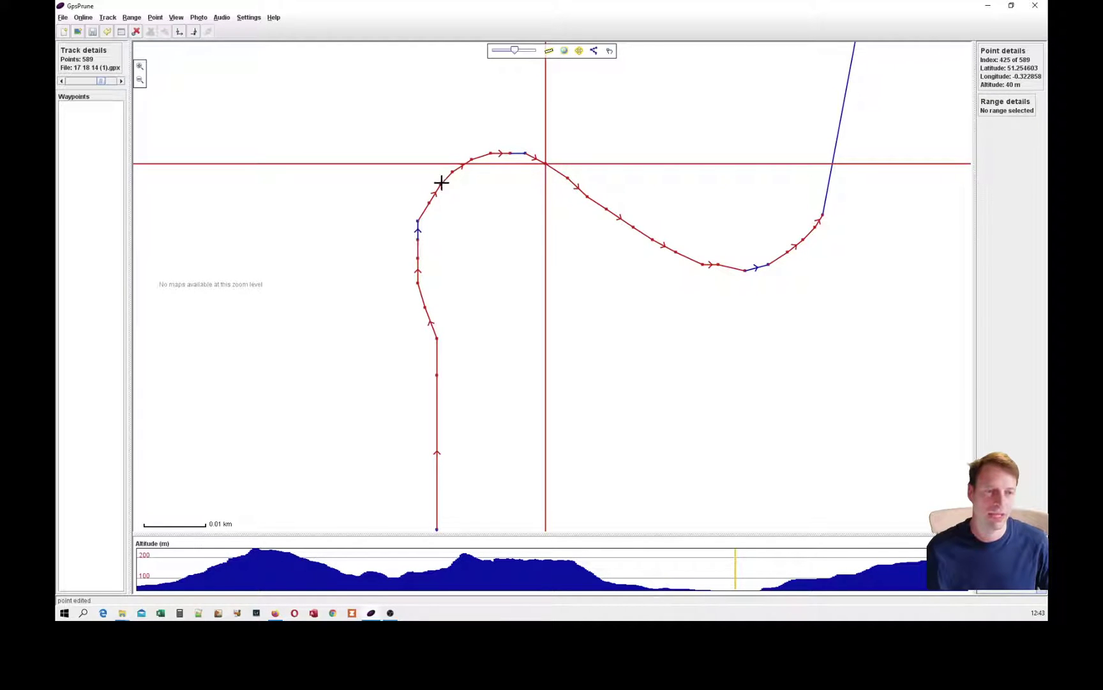
pyautogui.click(417, 222)
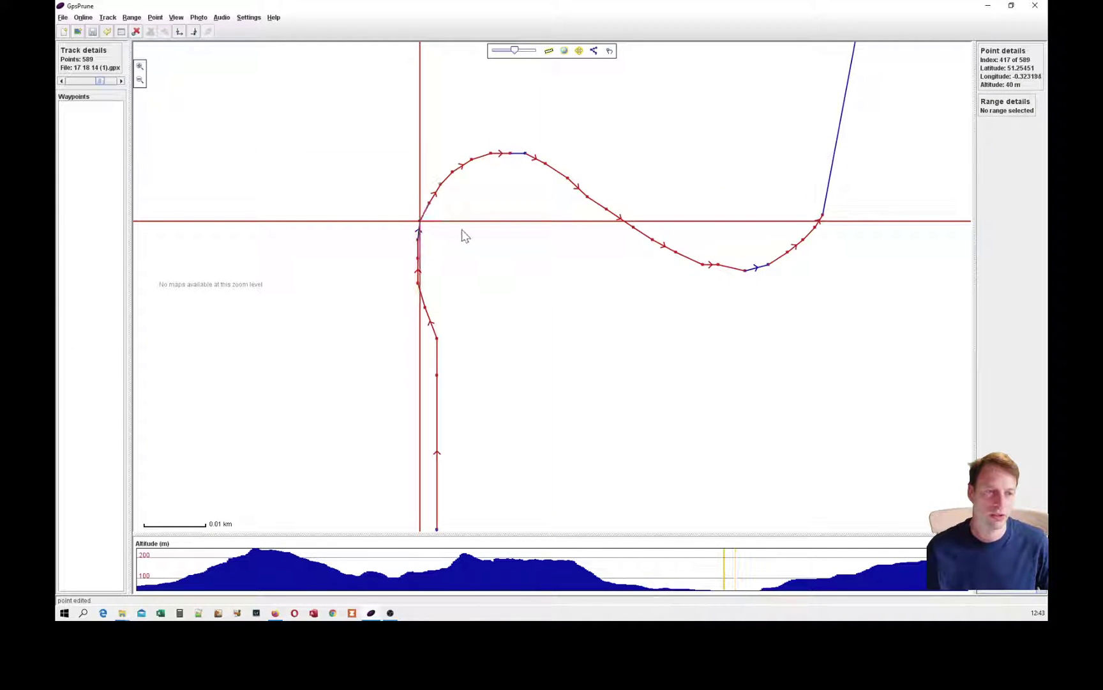
pyautogui.click(718, 263)
pyautogui.moveTo(719, 264); pyautogui.dragTo(718, 269)
# Delete the stray point at the Zig Zag Road junction, leaving 588 points
pyautogui.scroll(-1, 758, 220)
pyautogui.scroll(-1, 758, 220)
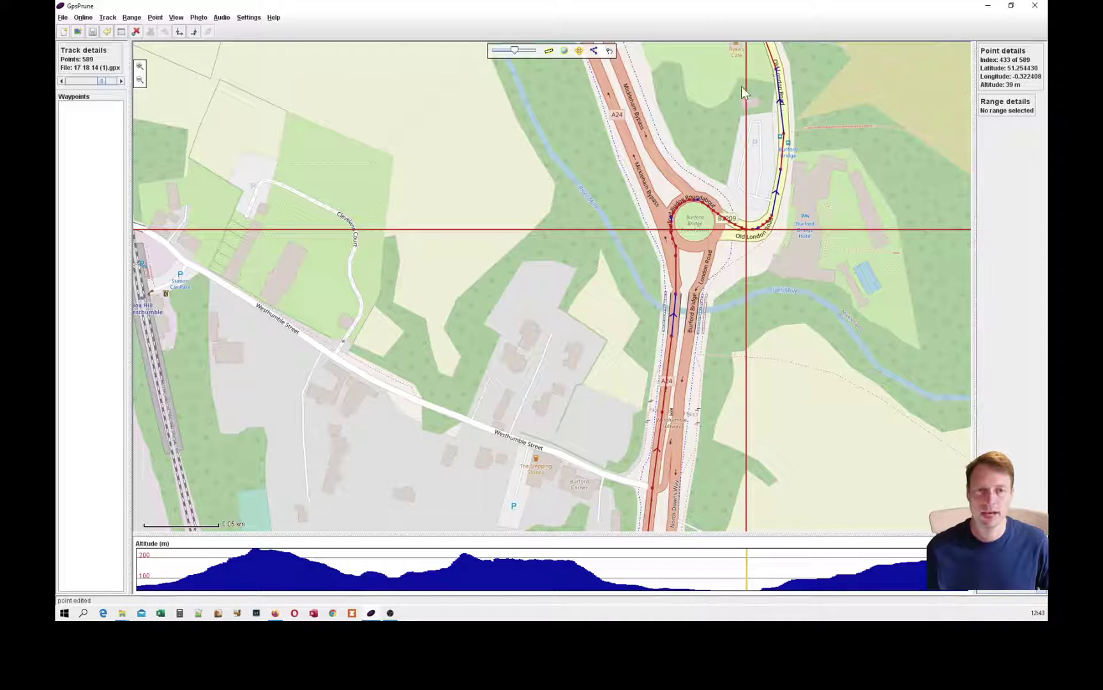
pyautogui.moveTo(741, 86)
pyautogui.mouseDown()
pyautogui.moveTo(718, 259)
pyautogui.moveTo(680, 281)
pyautogui.mouseUp()
pyautogui.moveTo(639, 128)
pyautogui.mouseDown()
pyautogui.moveTo(632, 229)
pyautogui.moveTo(608, 246)
pyautogui.mouseUp()
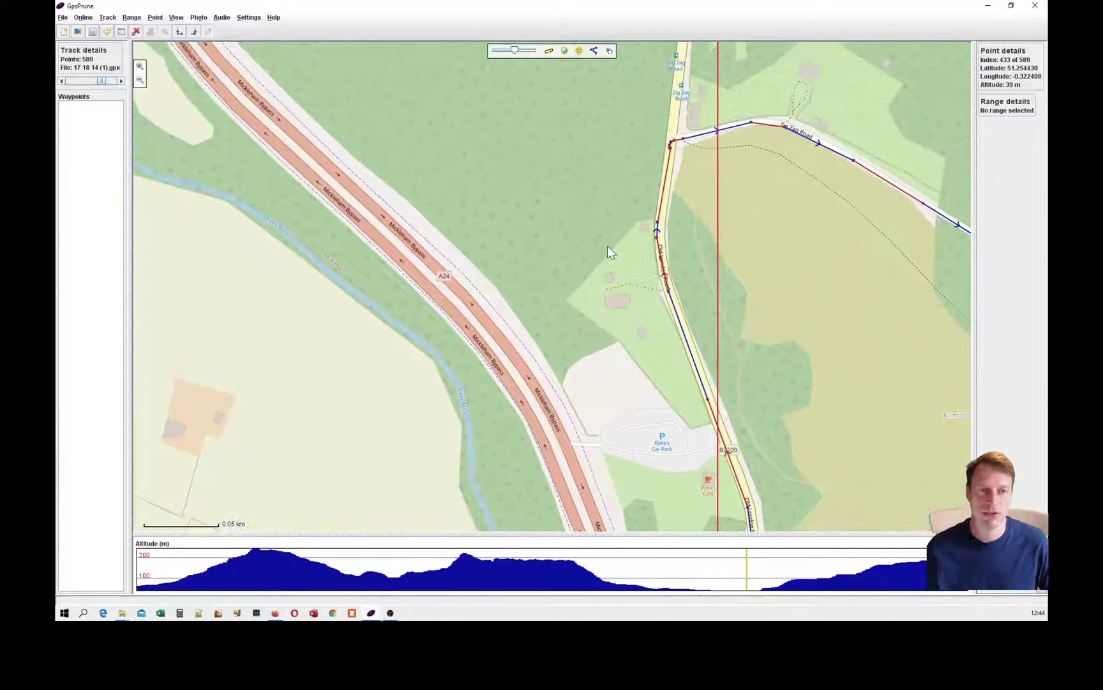
pyautogui.scroll(1, 639, 178)
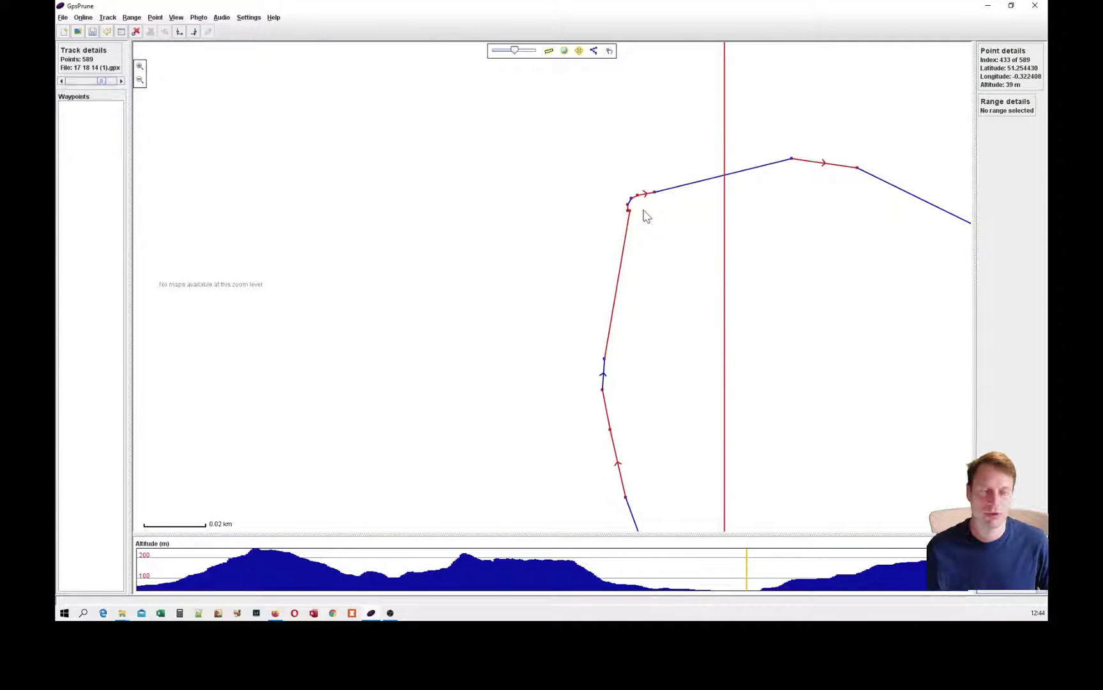
pyautogui.scroll(-1, 645, 216)
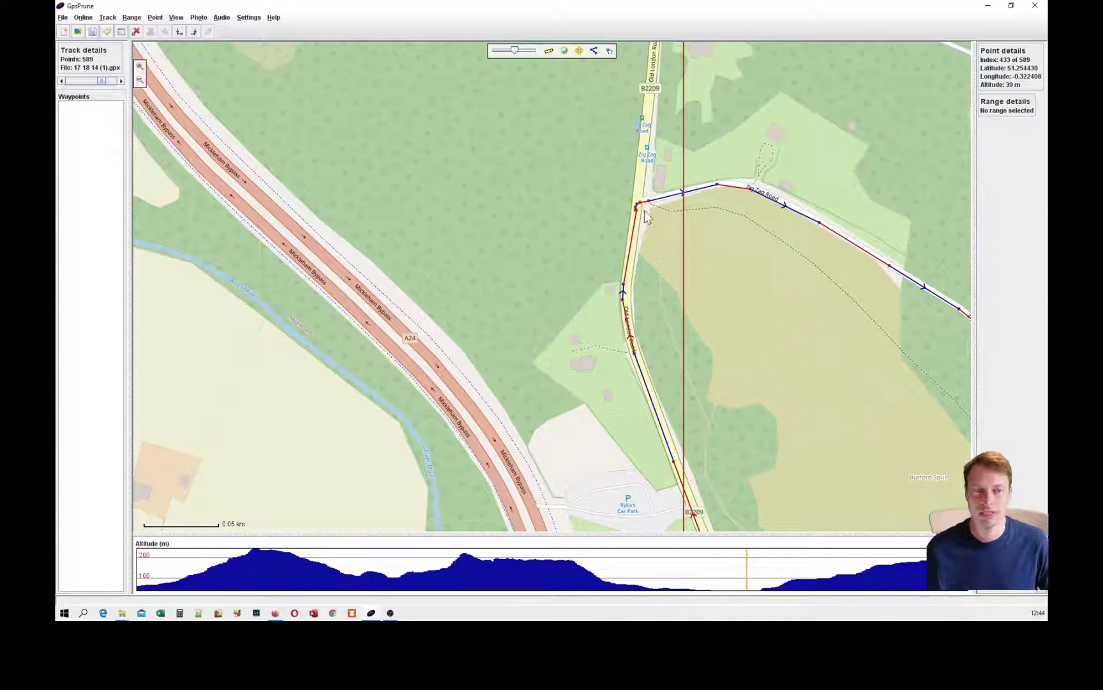
pyautogui.scroll(2, 636, 212)
pyautogui.click(633, 207)
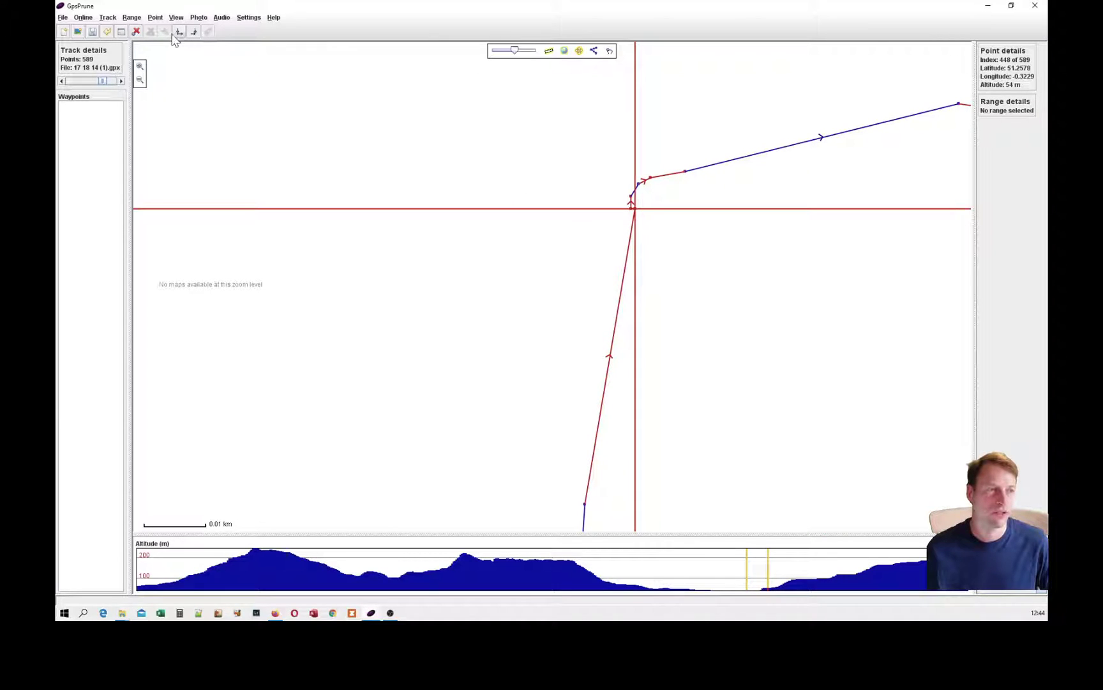
pyautogui.click(136, 32)
pyautogui.scroll(-3, 618, 201)
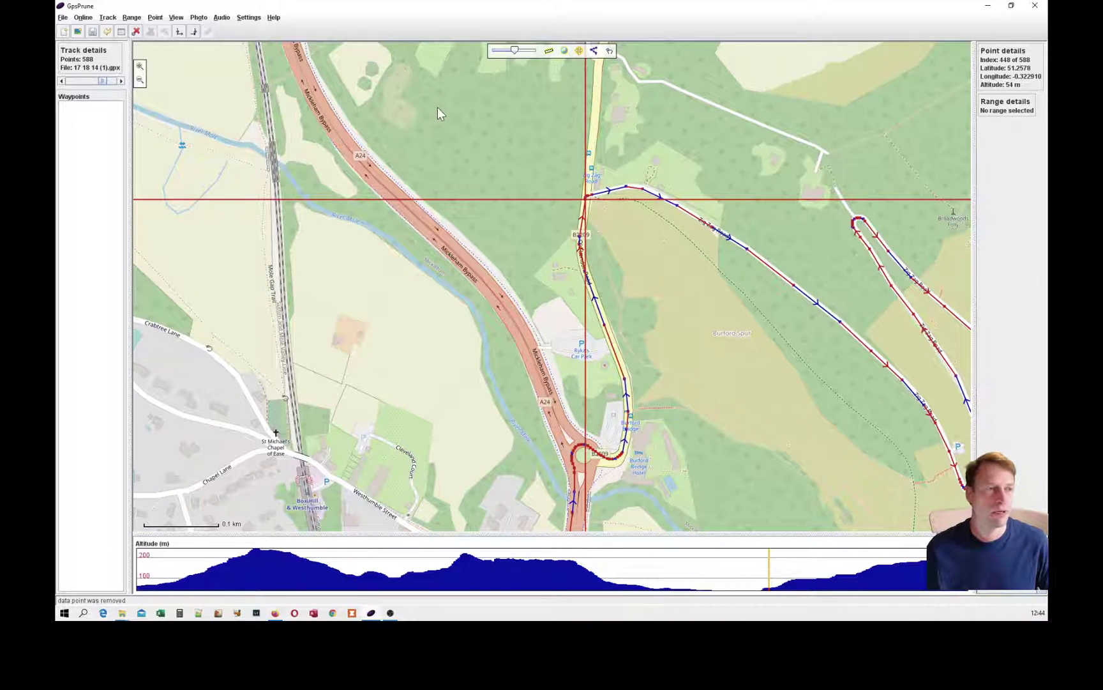
# Pan along the Zig Zag climb, deselect all points, and zoom out toward Box Hill
pyautogui.moveTo(705, 264); pyautogui.dragTo(468, 191)
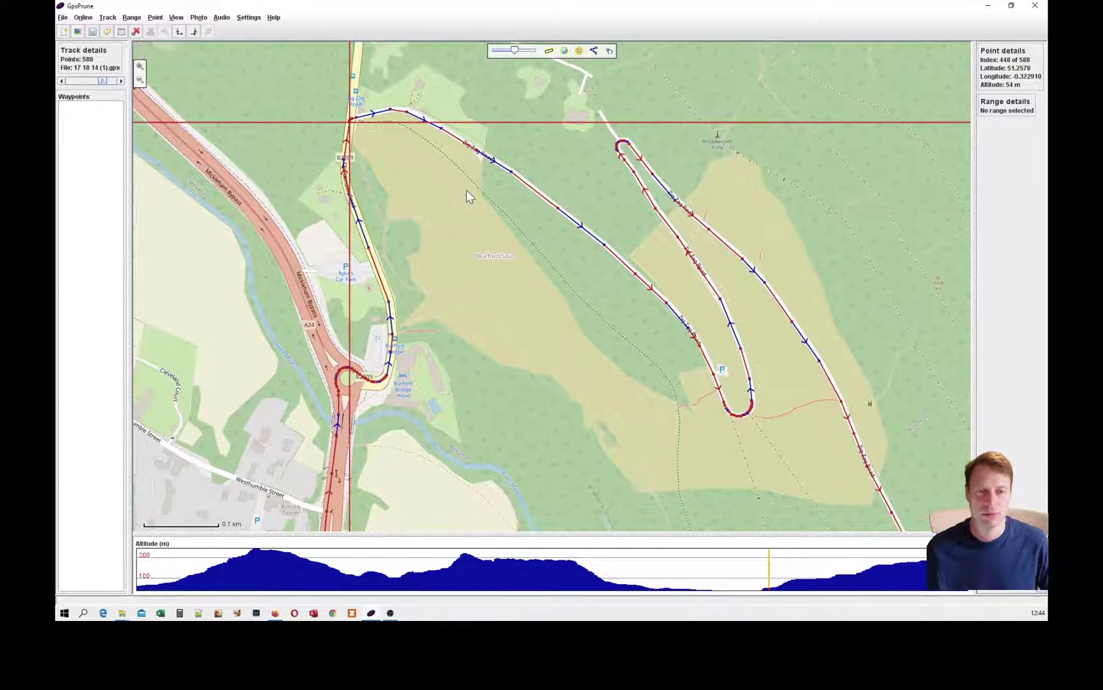
pyautogui.moveTo(512, 238); pyautogui.dragTo(463, 175)
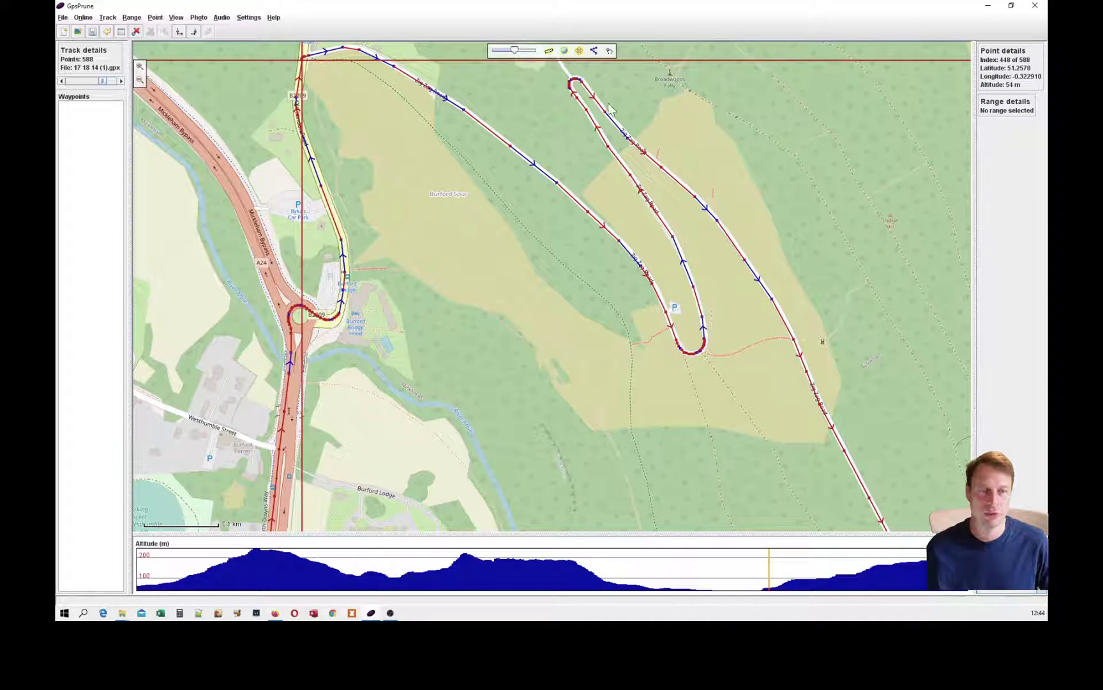
pyautogui.click(132, 17)
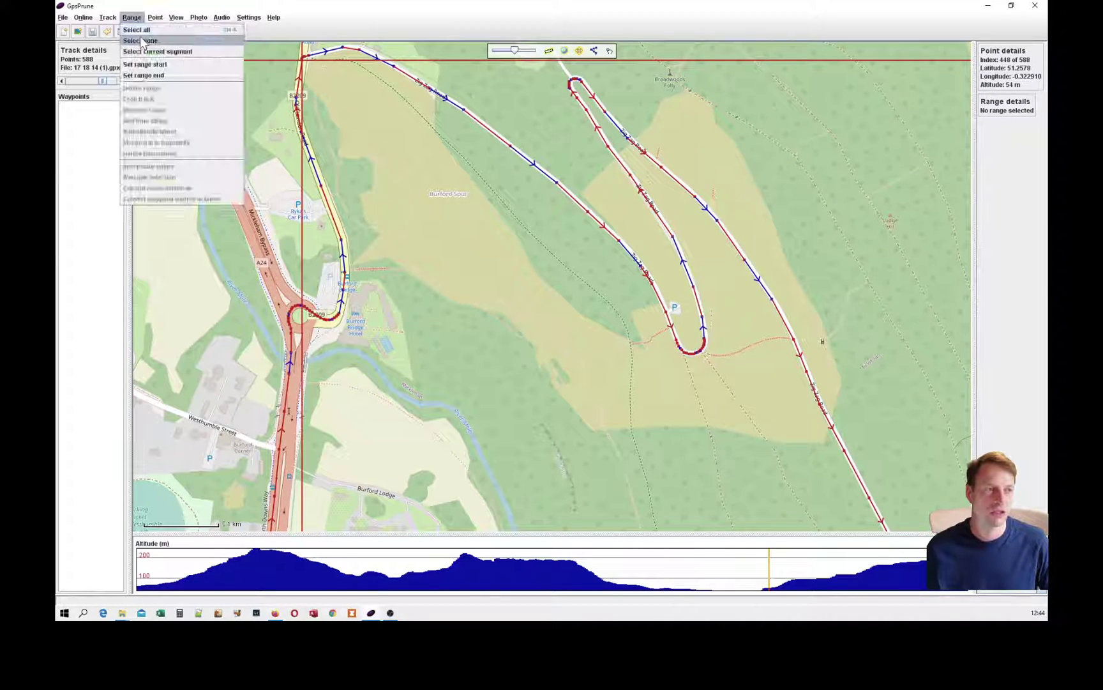
pyautogui.click(145, 40)
pyautogui.scroll(-1, 507, 211)
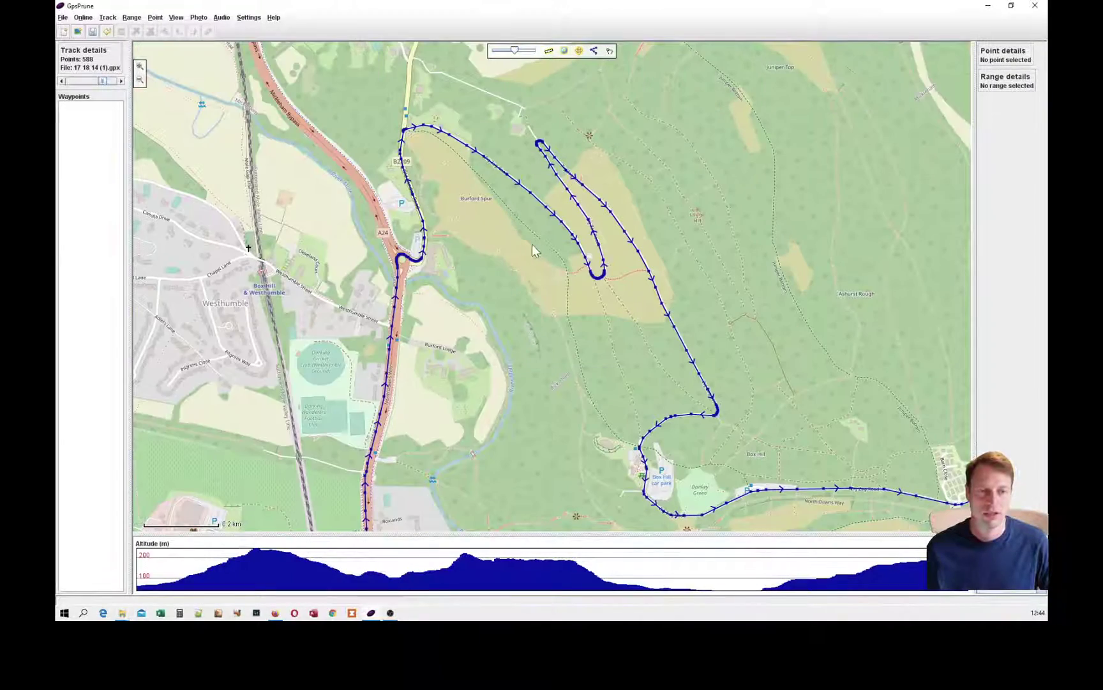
pyautogui.moveTo(532, 244); pyautogui.dragTo(399, 121)
pyautogui.scroll(-2, 678, 271)
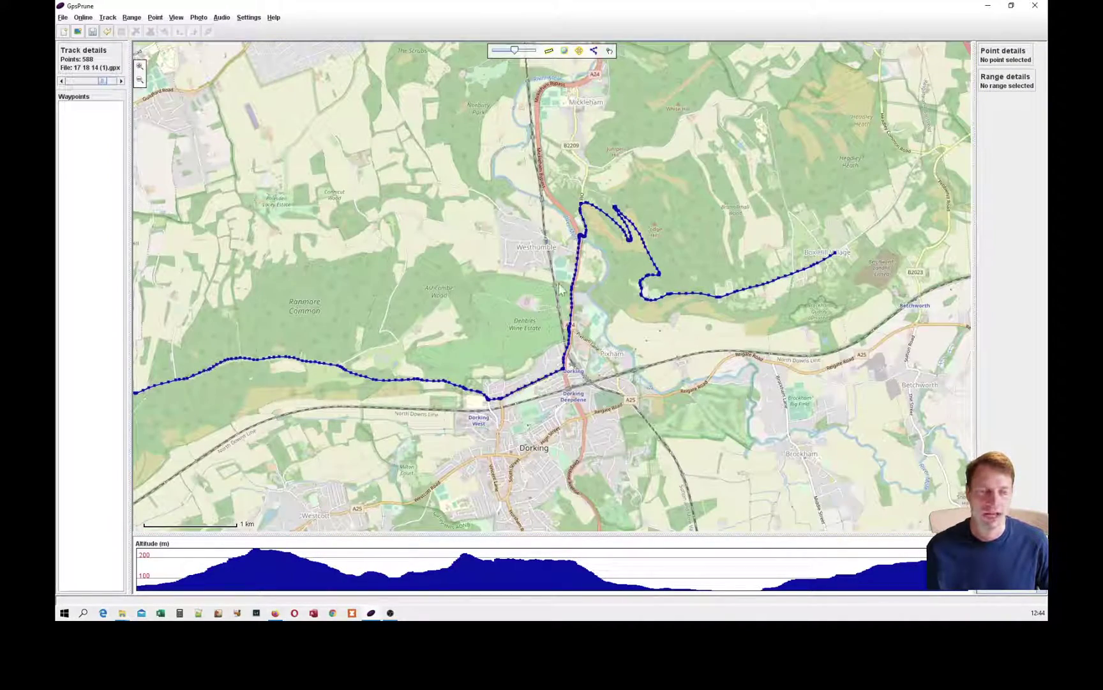
# Pan west to Ranmore Common and south, zooming out to the 2 km scale
pyautogui.moveTo(562, 289); pyautogui.dragTo(722, 278)
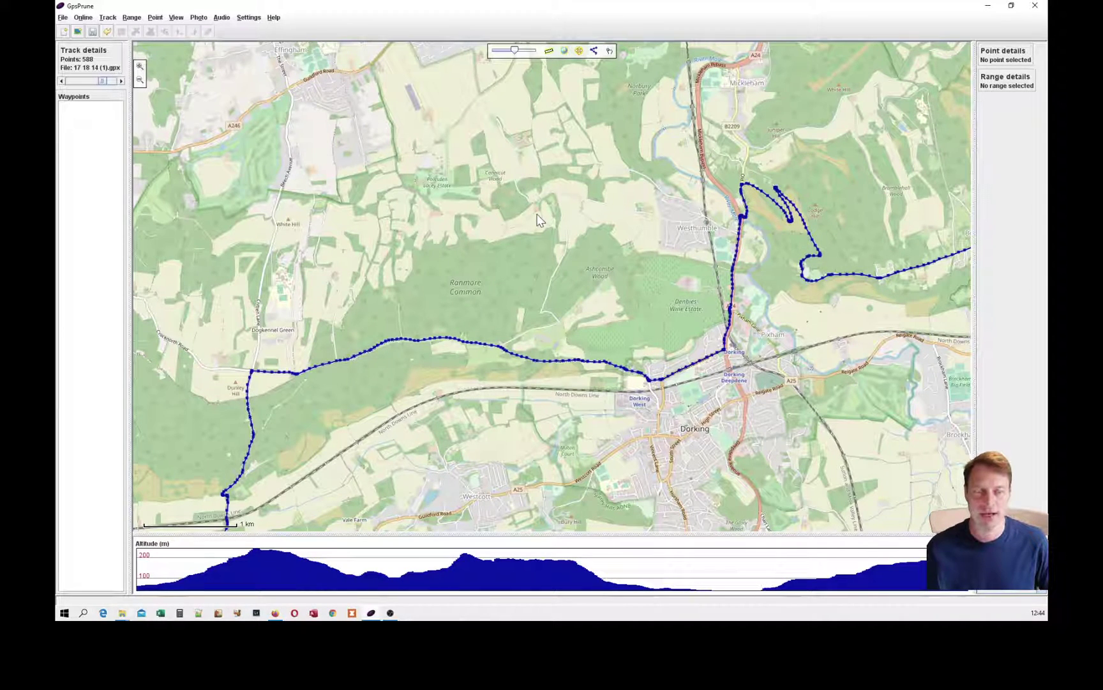
pyautogui.scroll(-1, 537, 219)
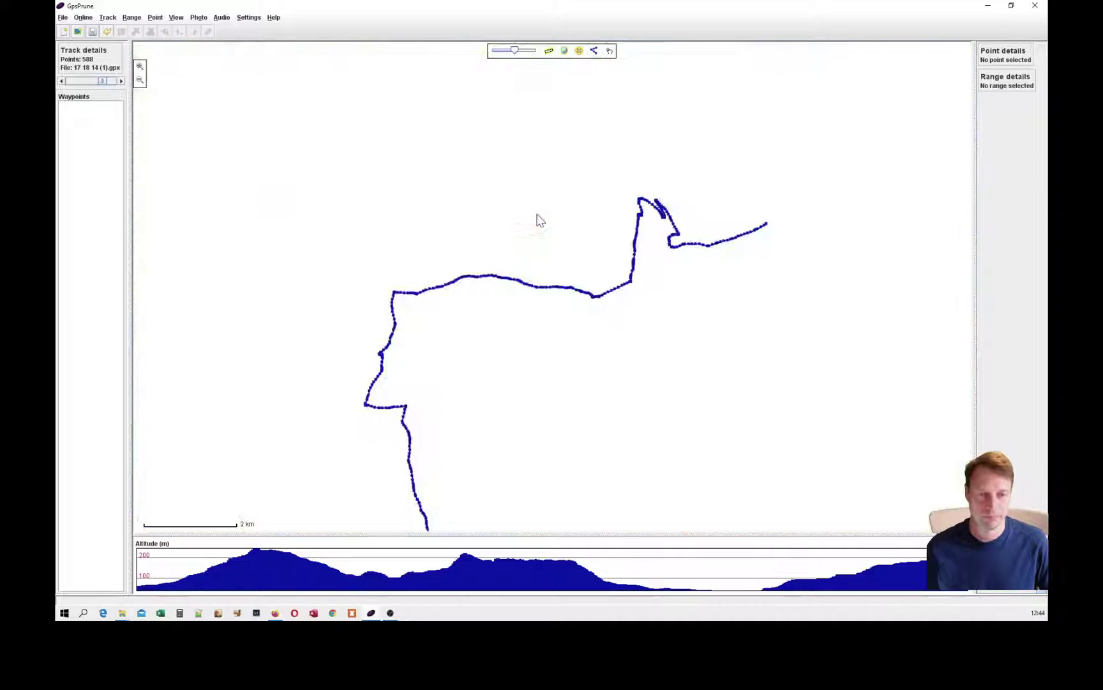
pyautogui.moveTo(495, 308); pyautogui.dragTo(538, 169)
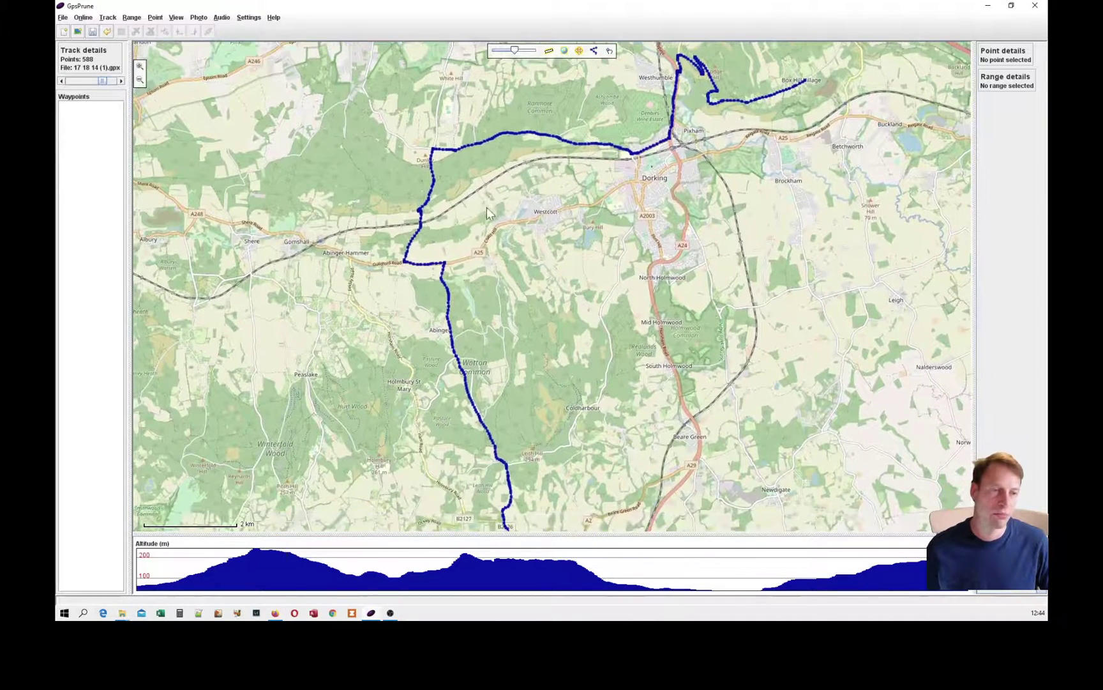